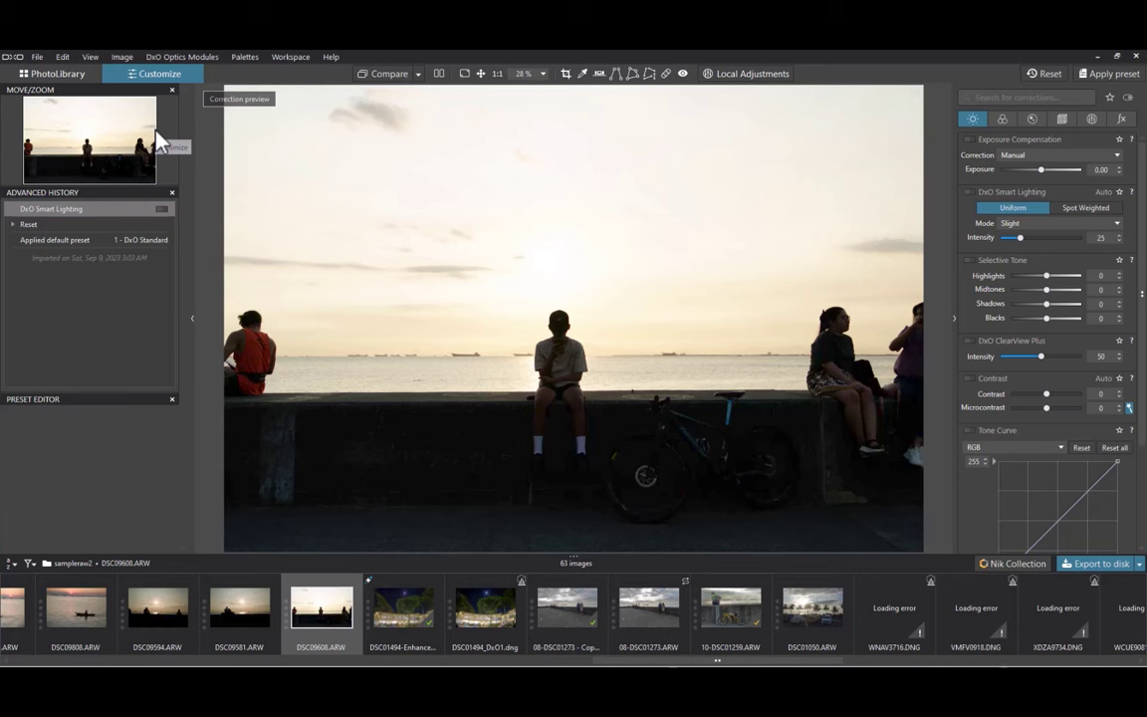
- Place a control point on the centre boy, raise its shadows to 38 and enlarge its area
left_click(721, 78)
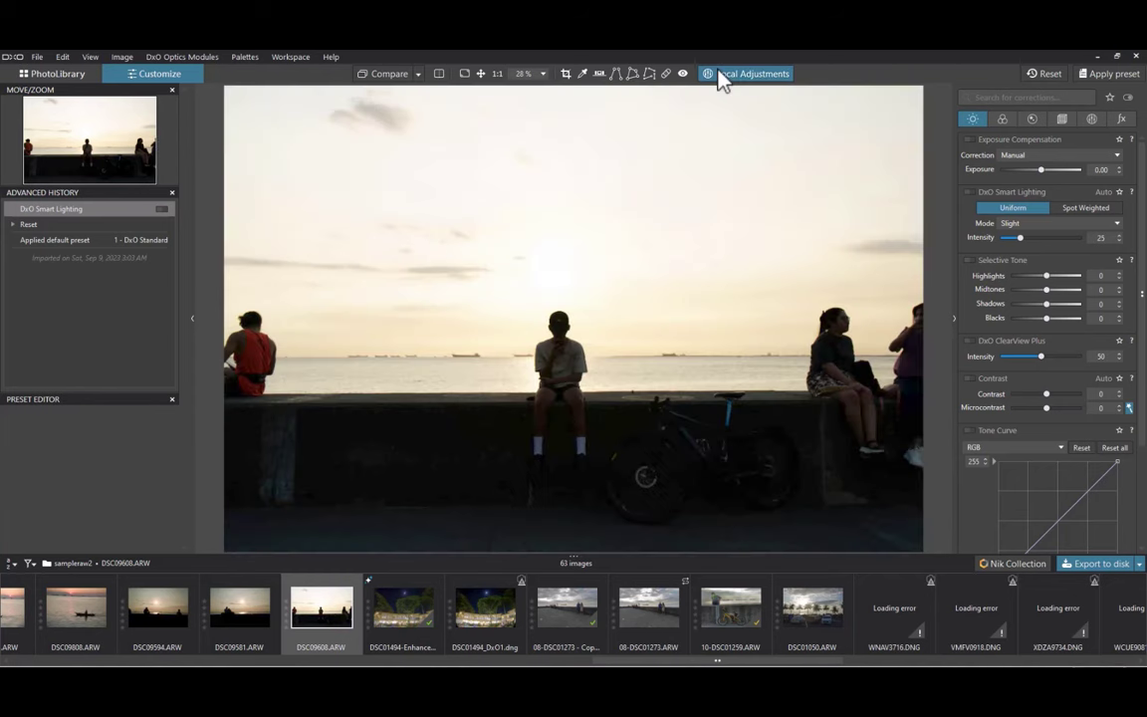
right_click(758, 219)
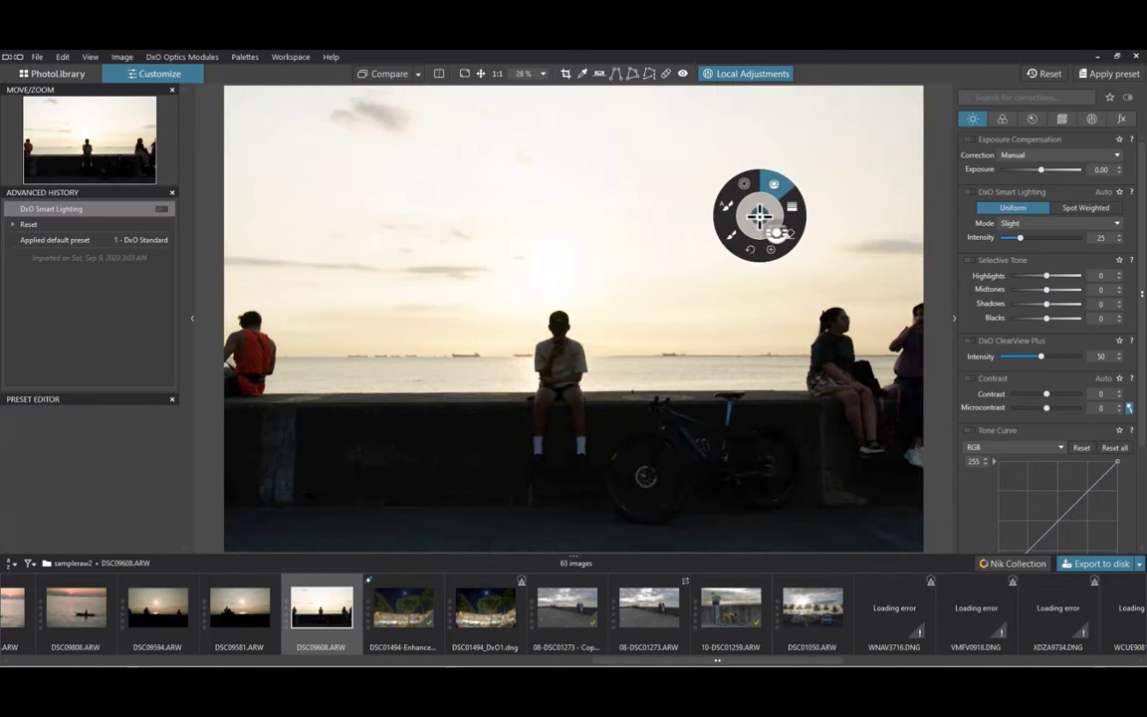
left_click(760, 222)
left_click(561, 359)
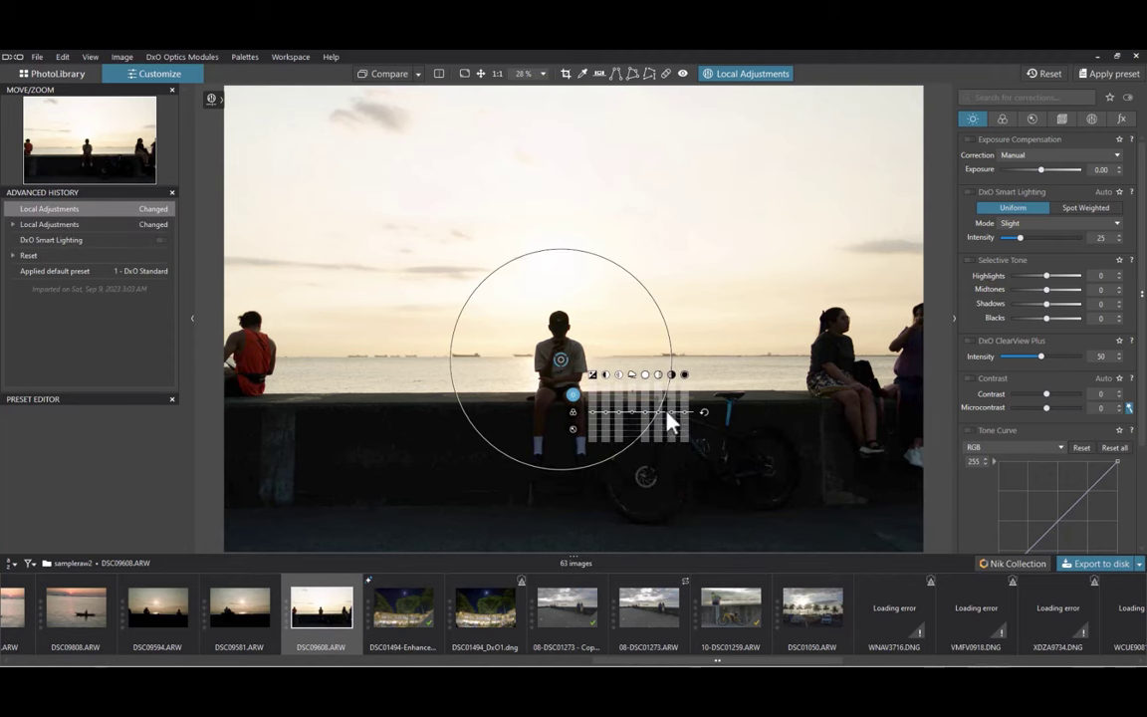
left_click(671, 417)
left_click_drag(674, 419, 658, 431)
left_click(1093, 118)
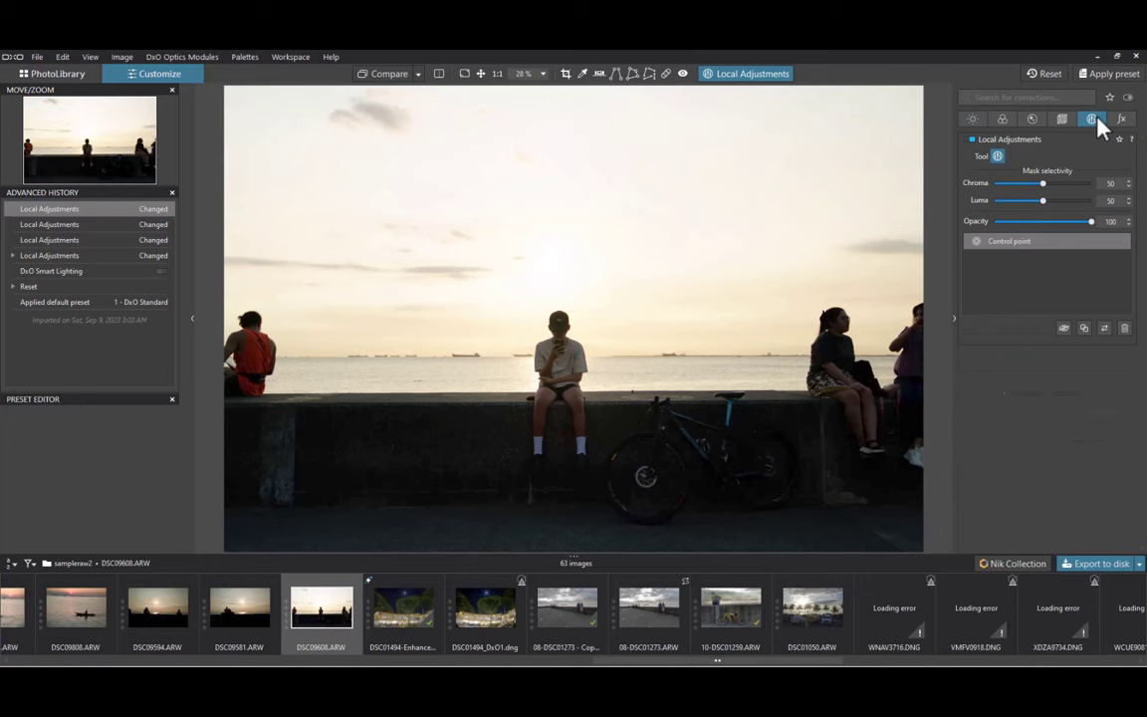
key("m")
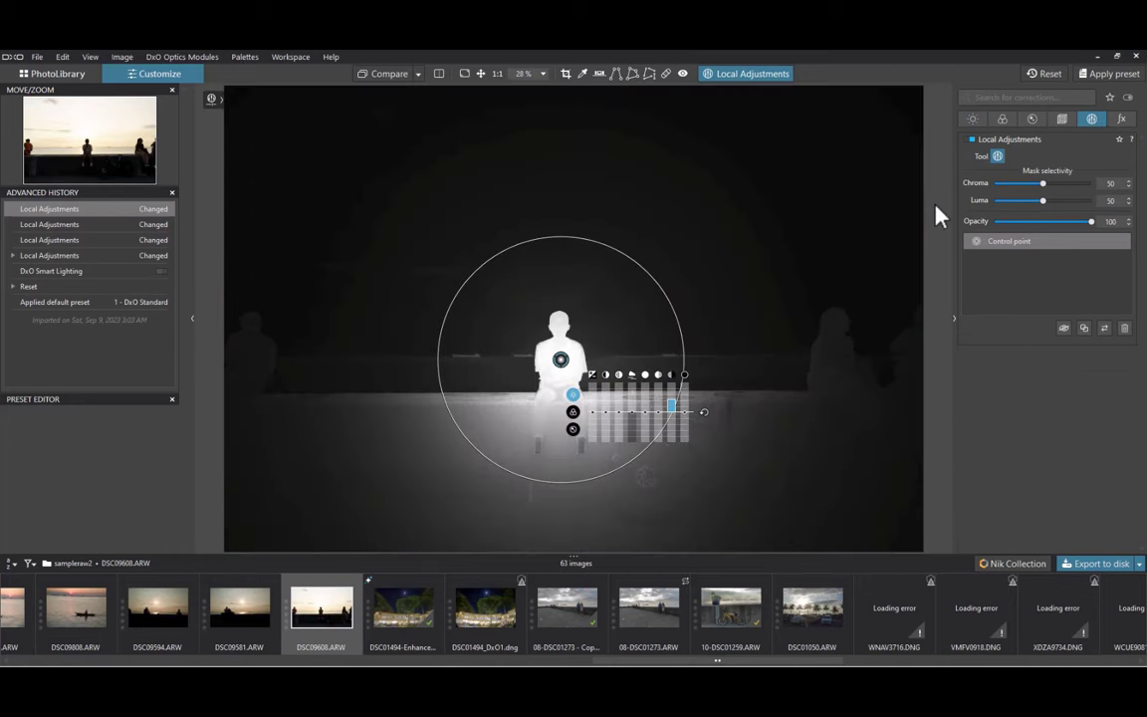
mouse_move(569, 481)
left_mouse_down()
mouse_move(568, 507)
mouse_move(576, 491)
left_mouse_up()
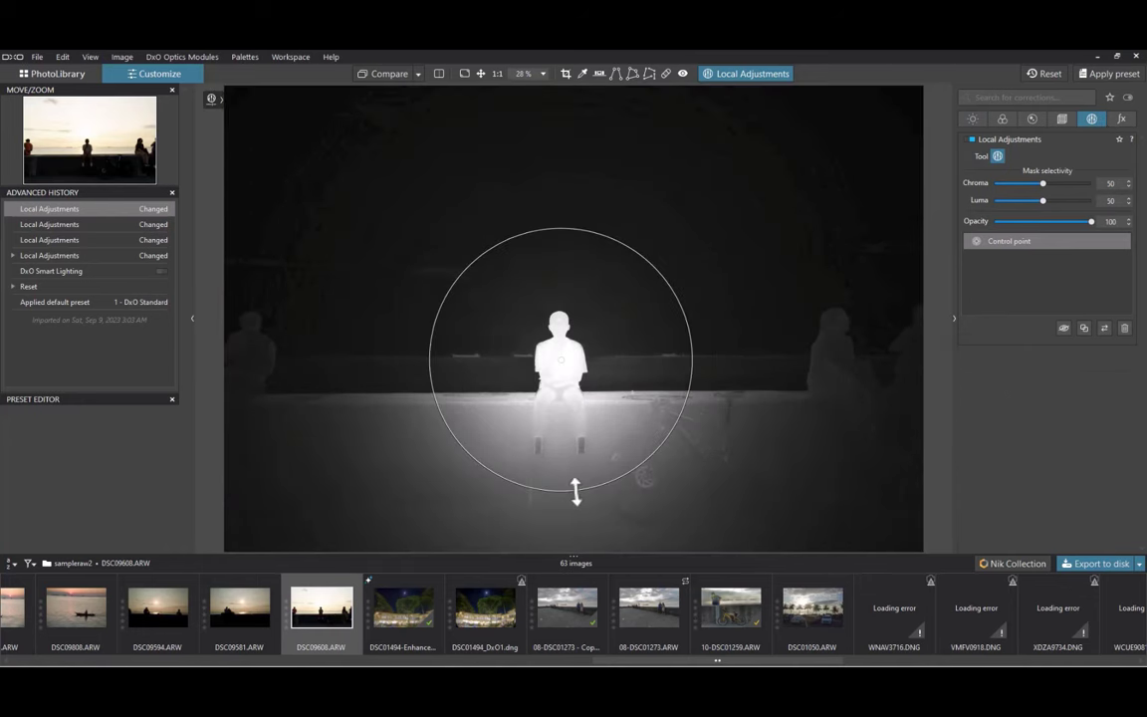
- Try a control line from the bottom up past the horizon with shadows 44, then undo it
right_click(659, 185)
left_click(662, 176)
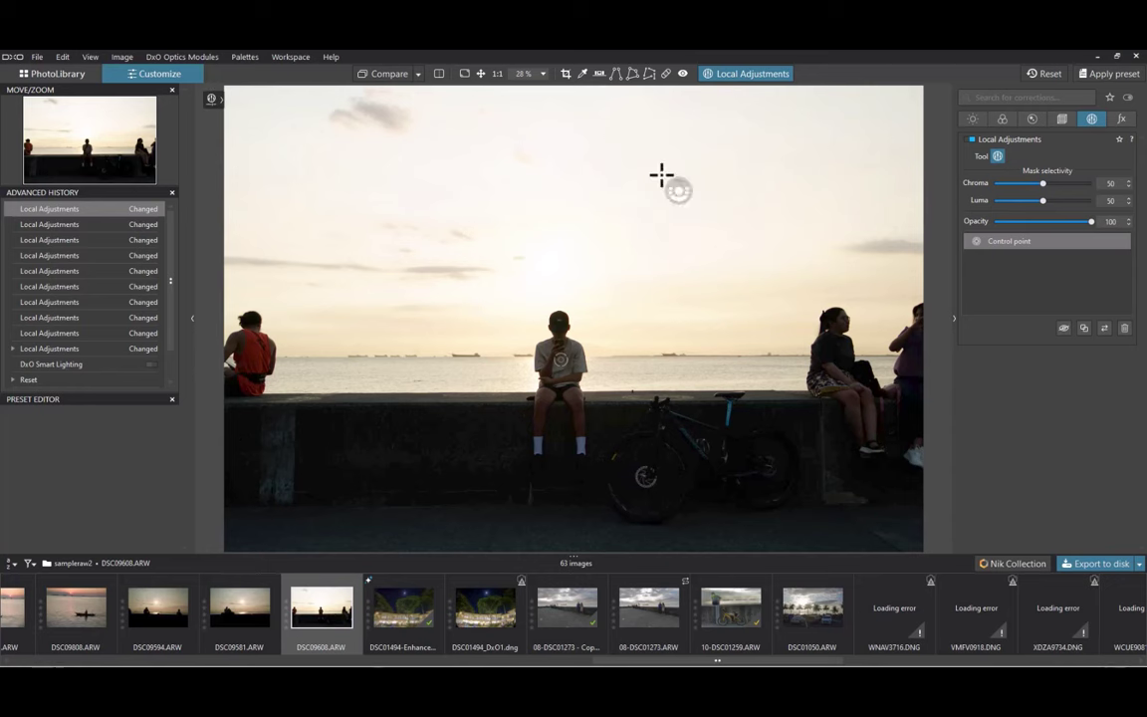
left_click_drag(630, 545, 635, 350)
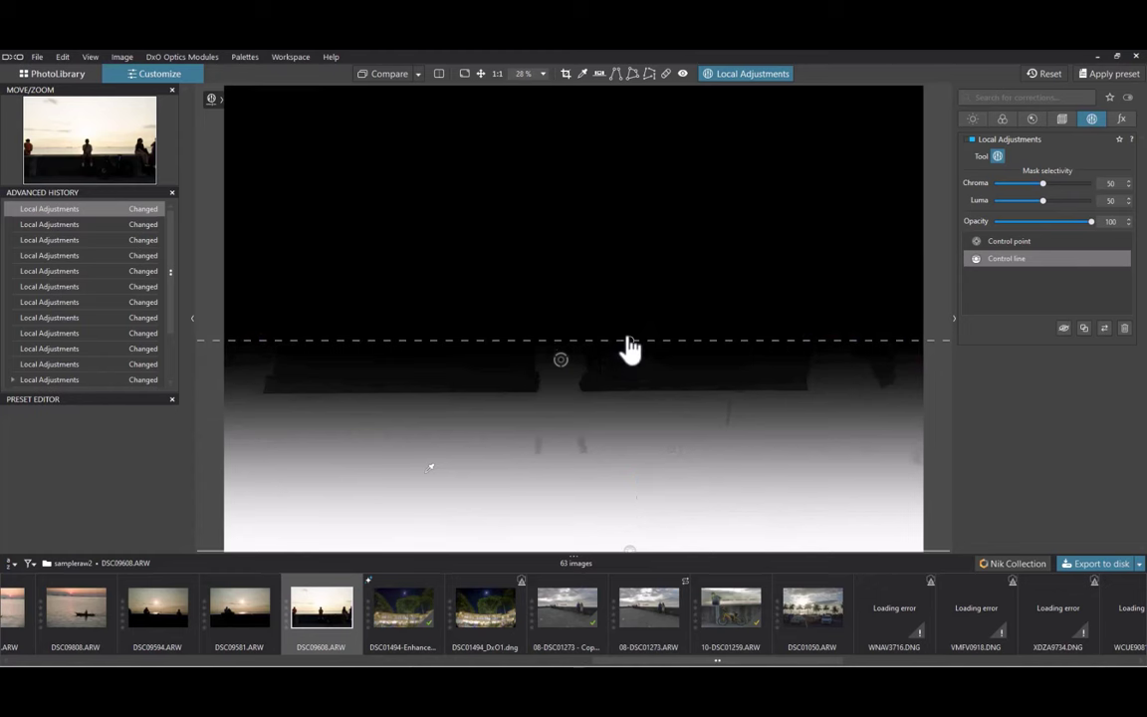
left_click_drag(629, 344, 631, 297)
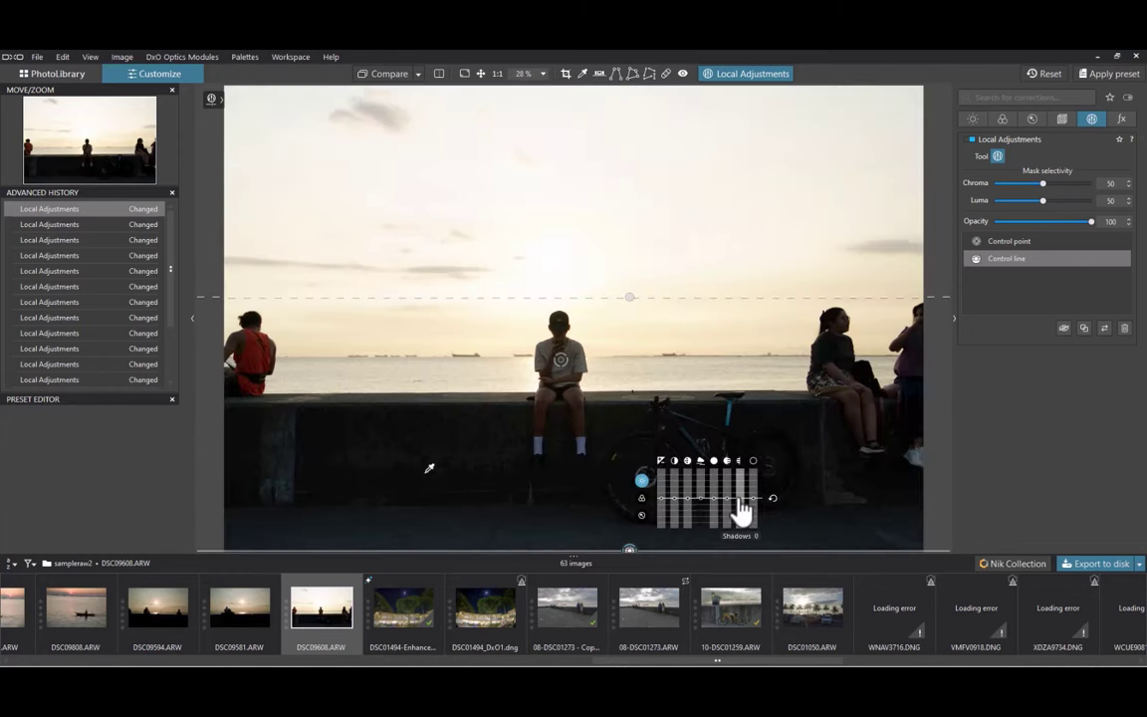
left_click_drag(740, 509, 742, 498)
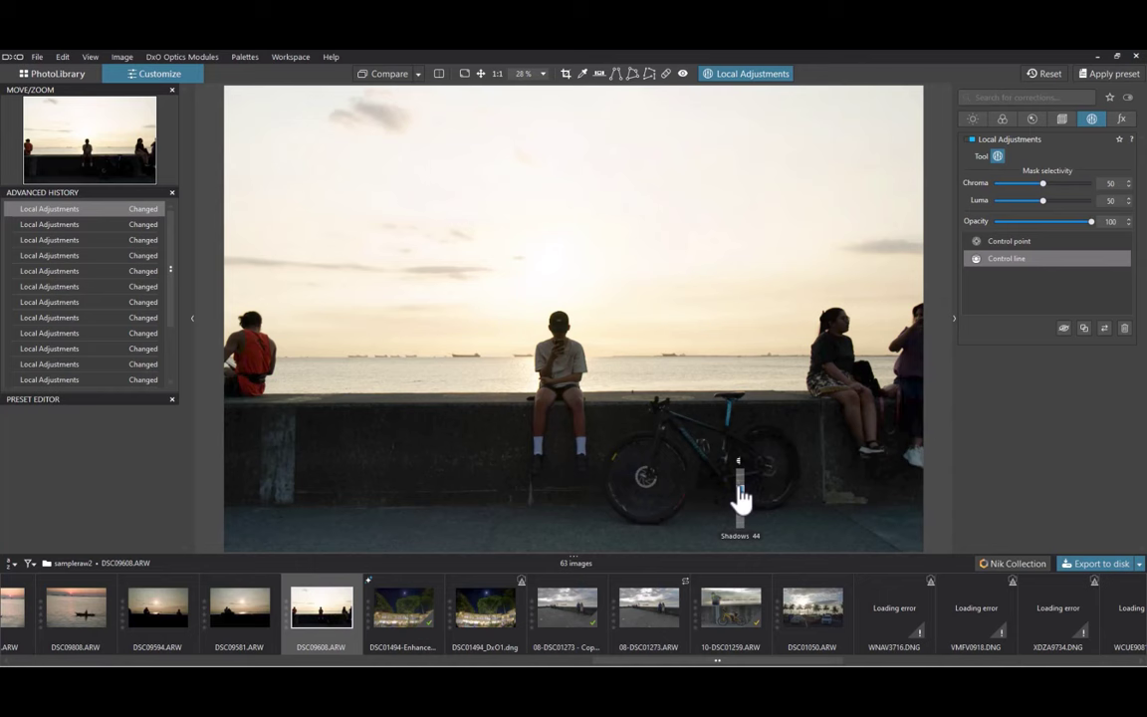
key("ctrl+z")
key("ctrl+z")
- Add a graduated filter down from the top of the sky and darken its exposure to about -1.36
right_click(751, 189)
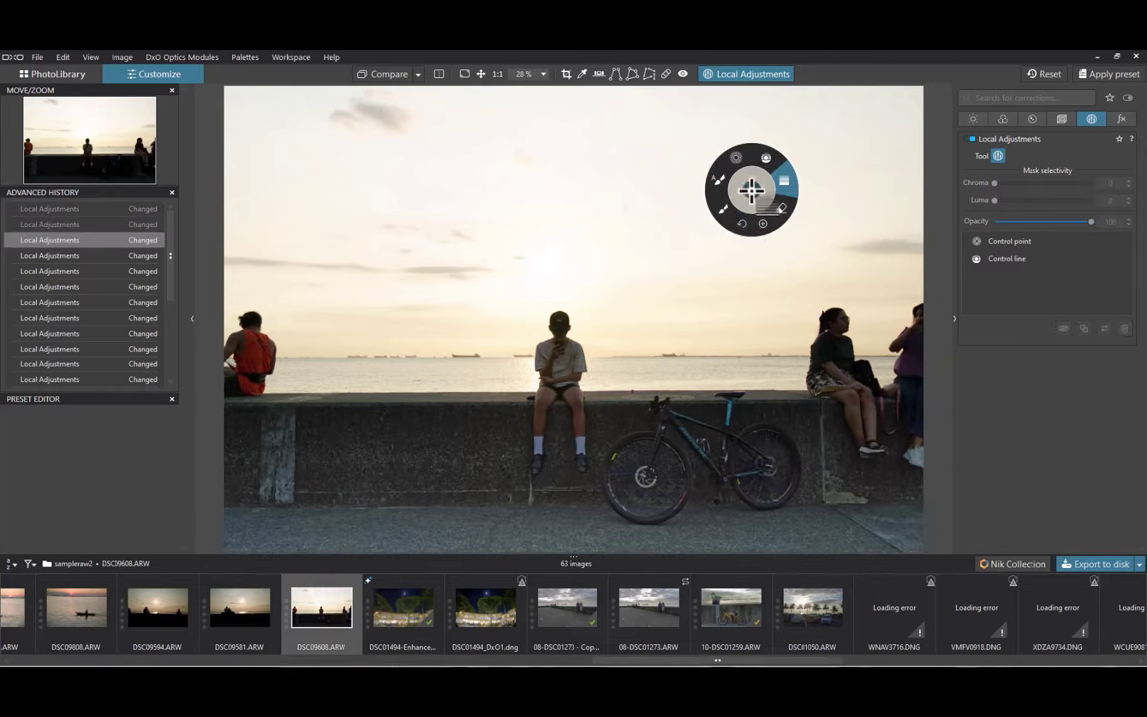
left_click(761, 227)
left_click_drag(677, 86, 681, 428)
left_click_drag(768, 180, 765, 223)
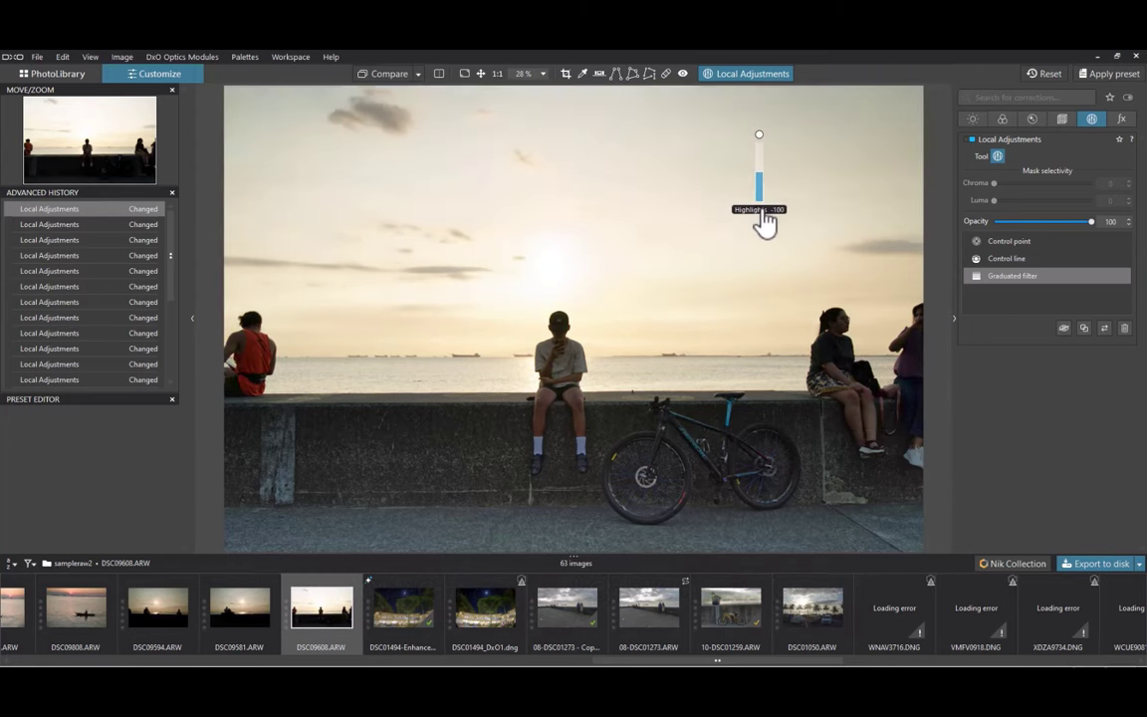
left_click_drag(712, 184, 709, 195)
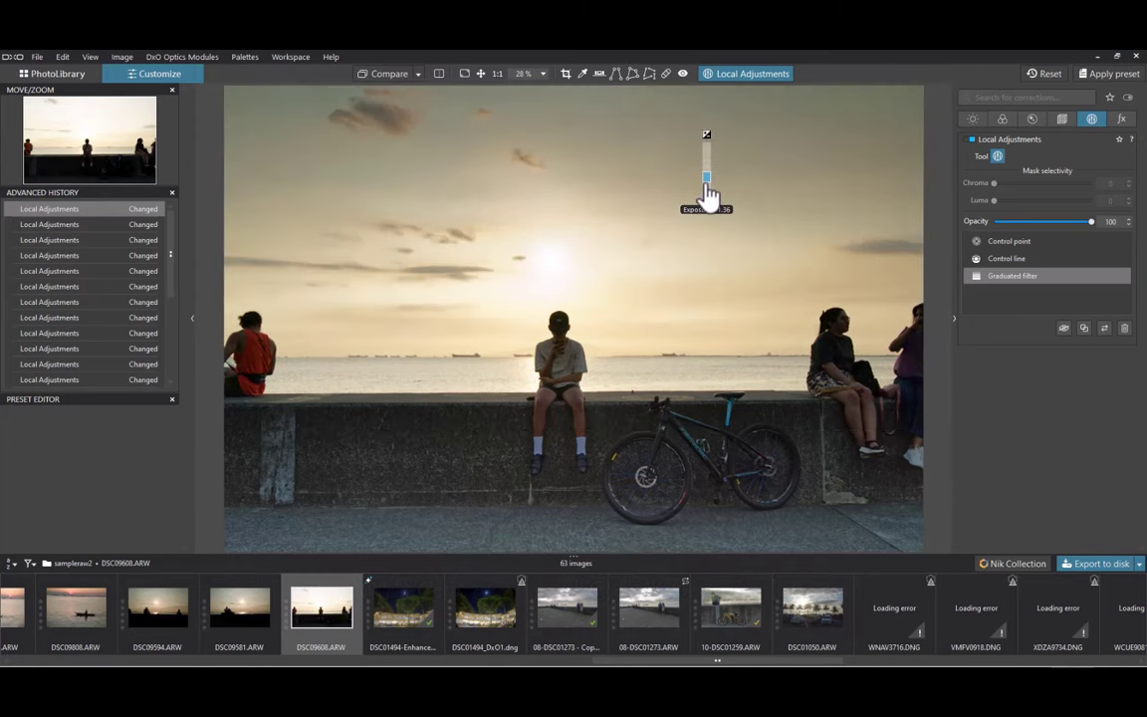
- Compare the local edits against the original photo
left_click(385, 76)
left_click(385, 75)
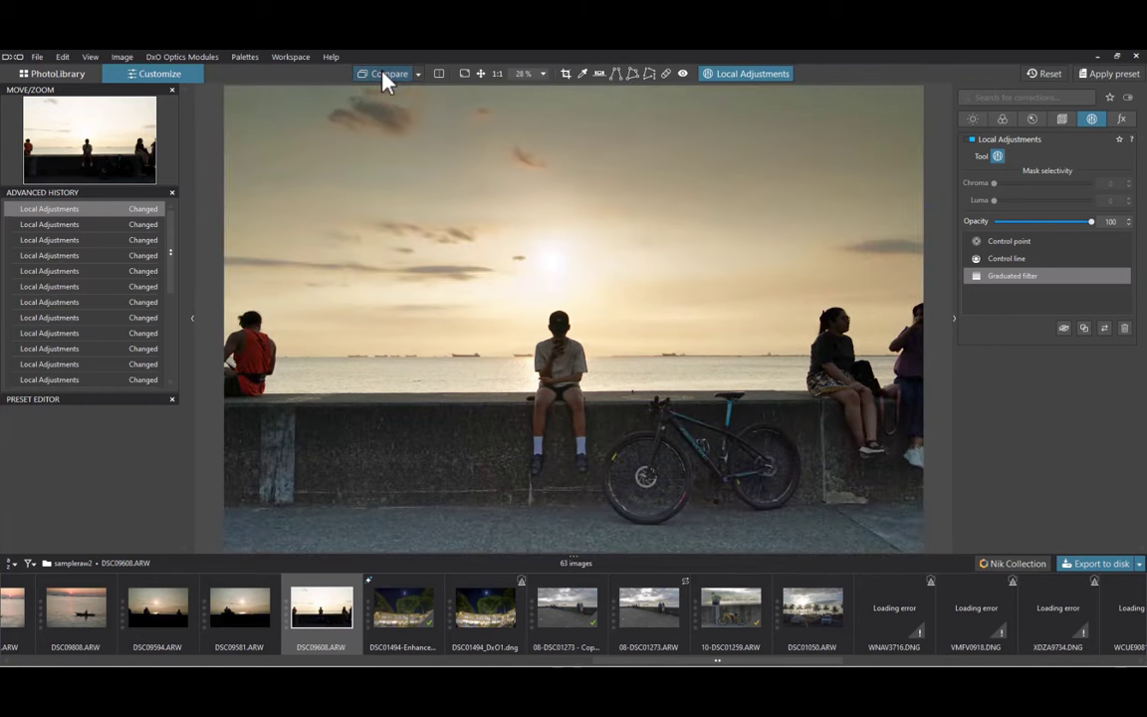
left_click(386, 76)
left_click(386, 76)
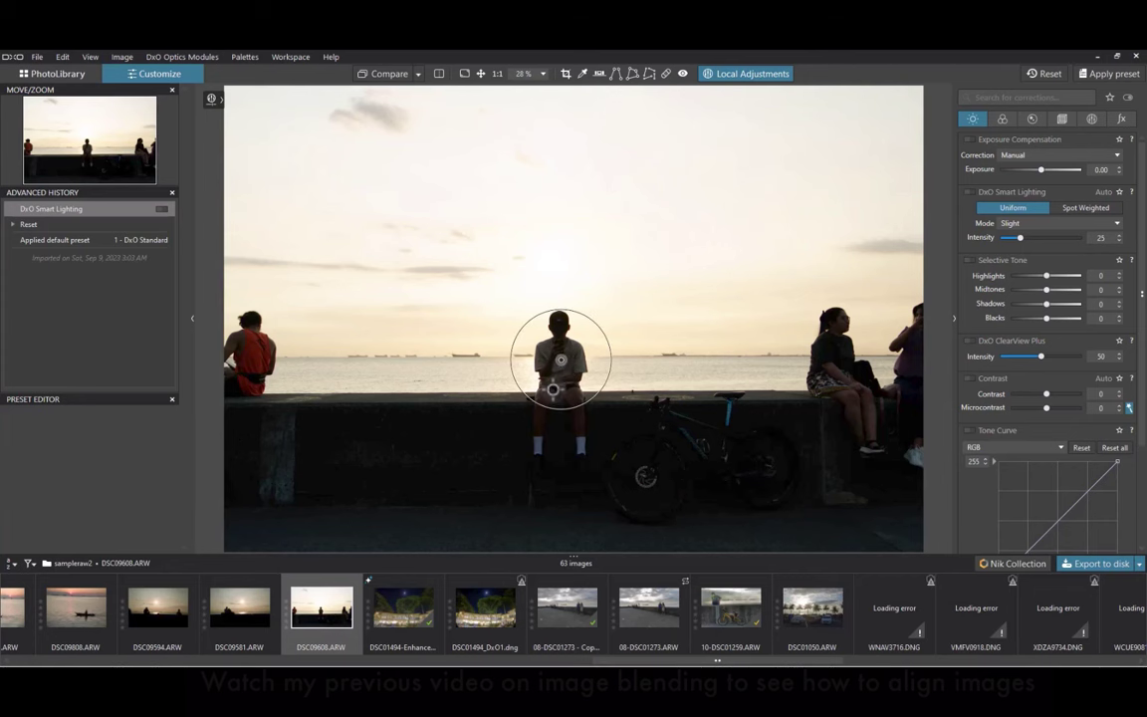
- Widen the boy's control point area and set its shadows to 16
mouse_move(561, 360)
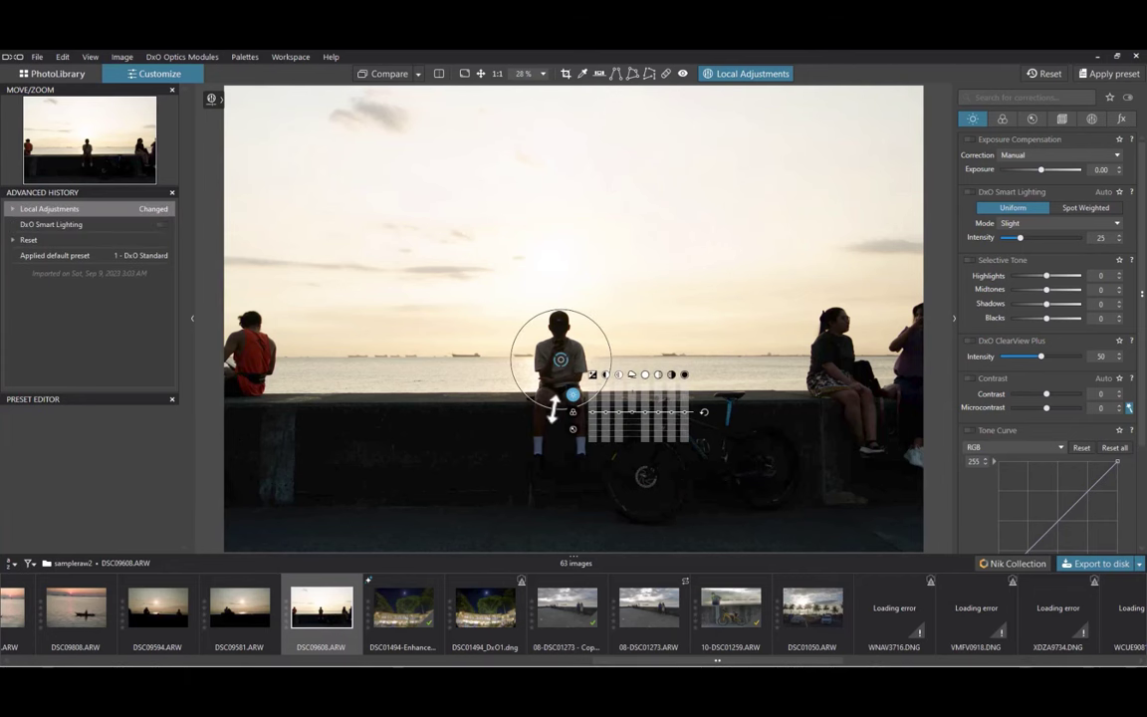
left_click_drag(551, 413, 533, 468)
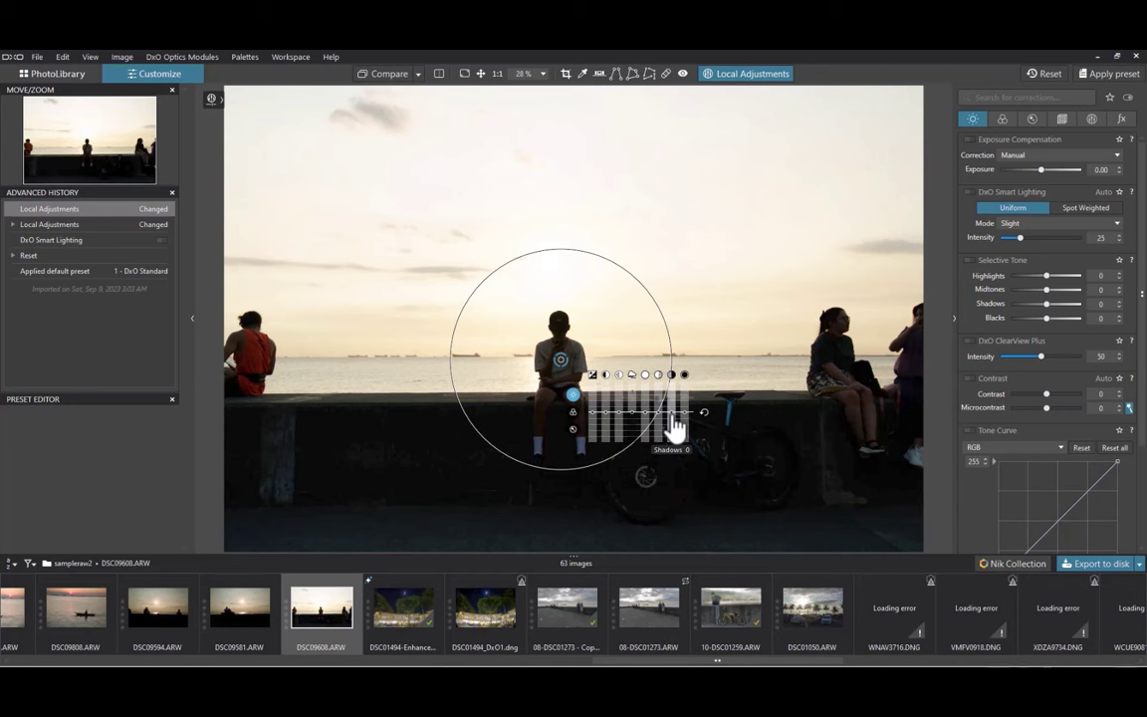
left_click_drag(675, 423, 674, 416)
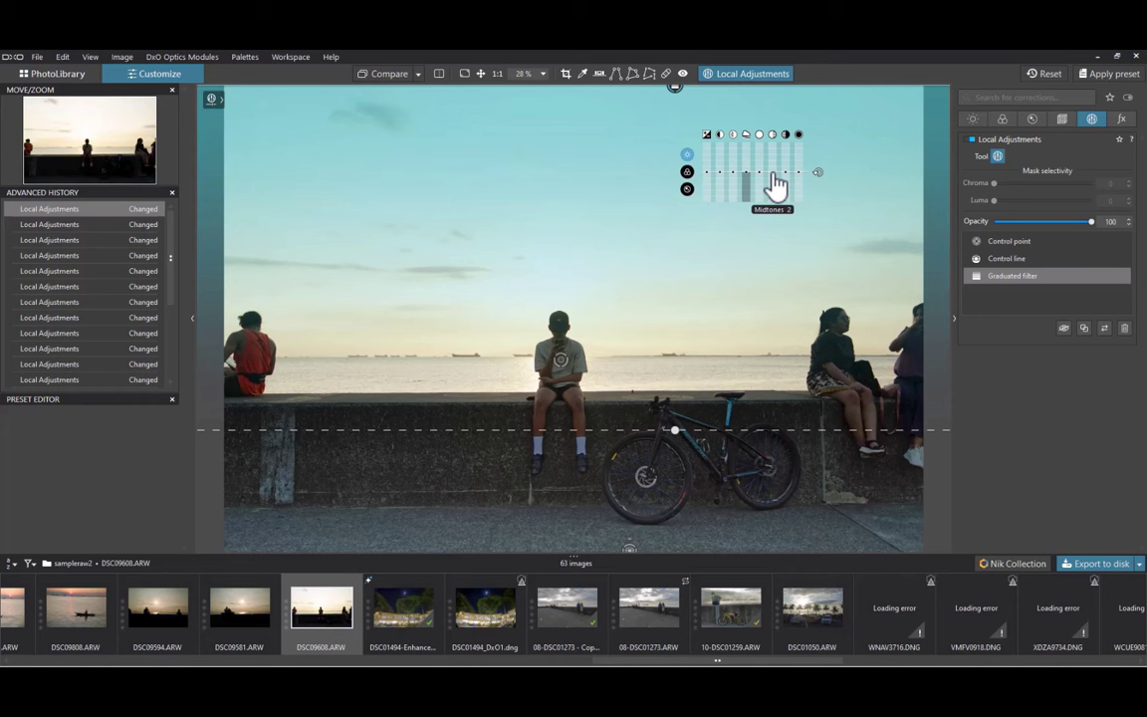
- Shift the sky graduated filter's midtones and pull its highlights down to -90
mouse_move(774, 187)
left_mouse_down()
mouse_move(776, 226)
mouse_move(776, 202)
left_mouse_up()
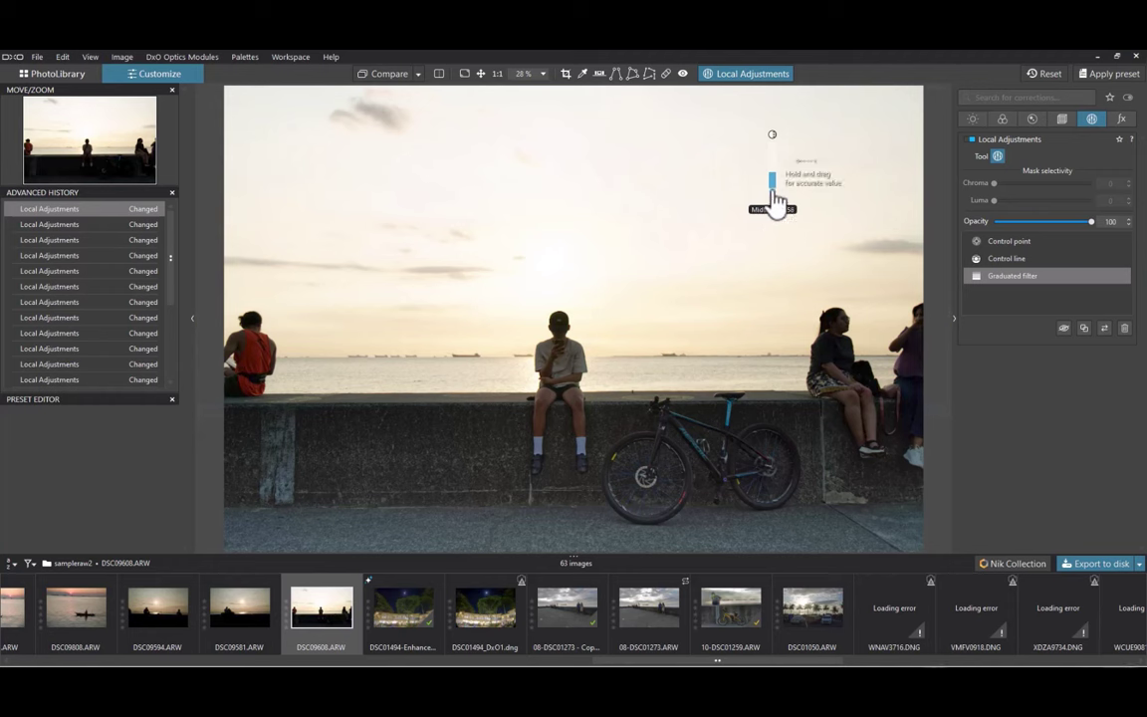
left_click_drag(776, 203, 776, 198)
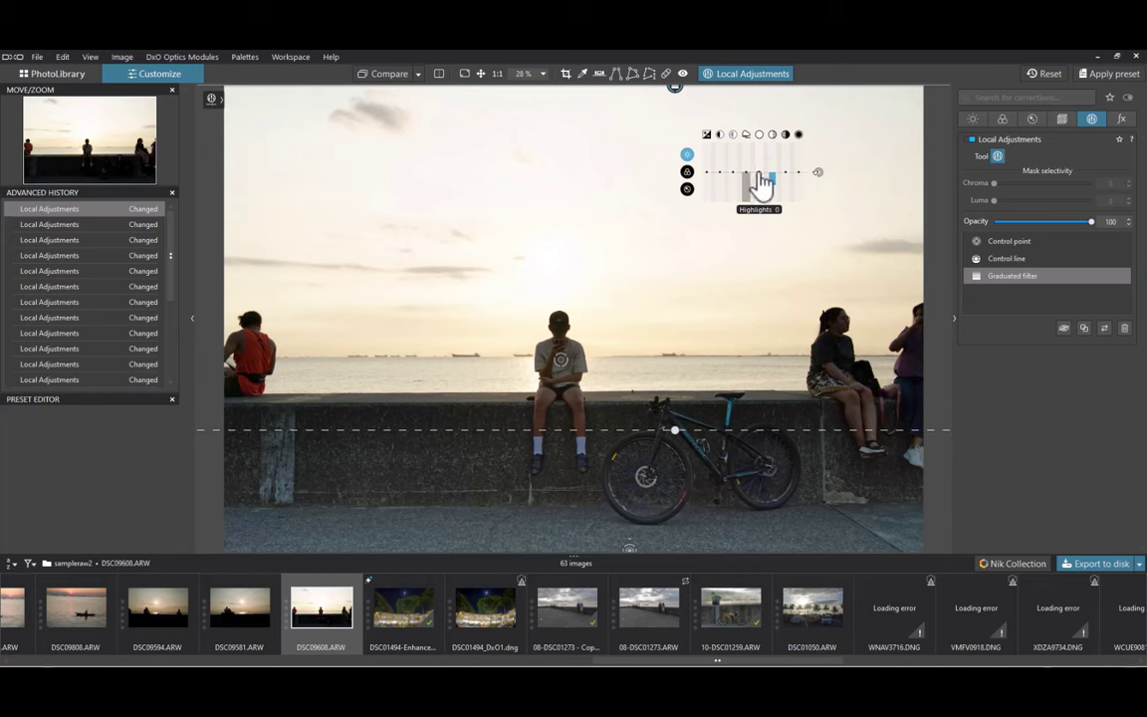
left_click_drag(762, 184, 765, 221)
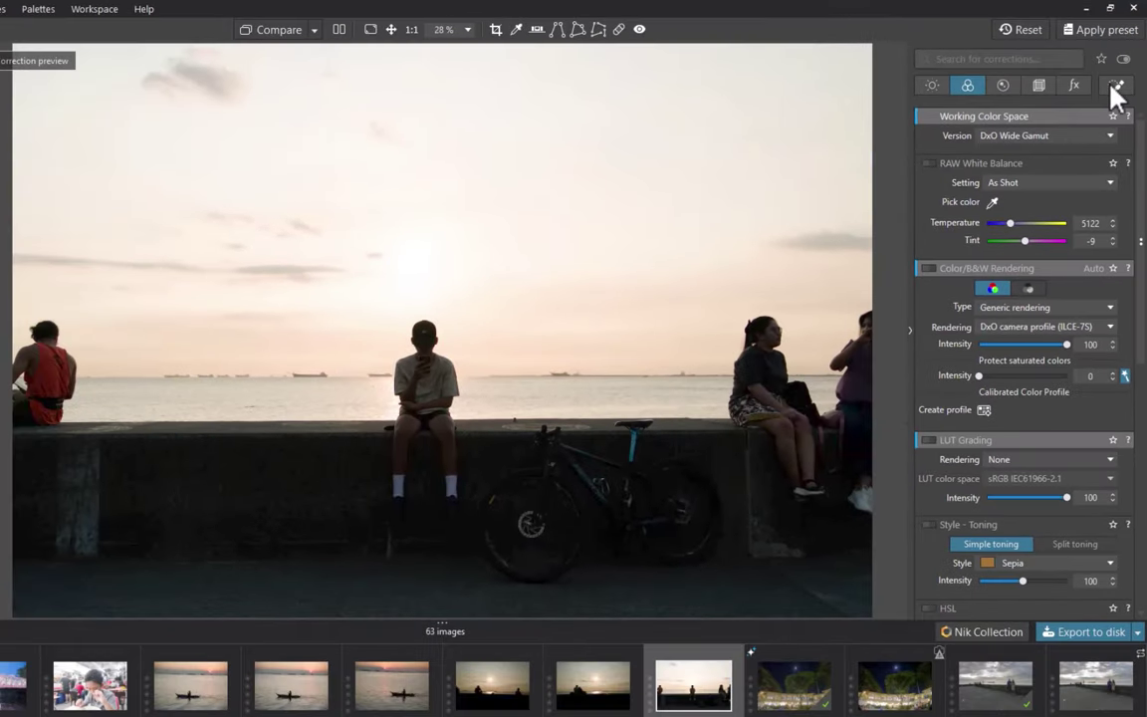
- Add an enlarged control point on the seated man with shadows raised to 49
left_click(1116, 90)
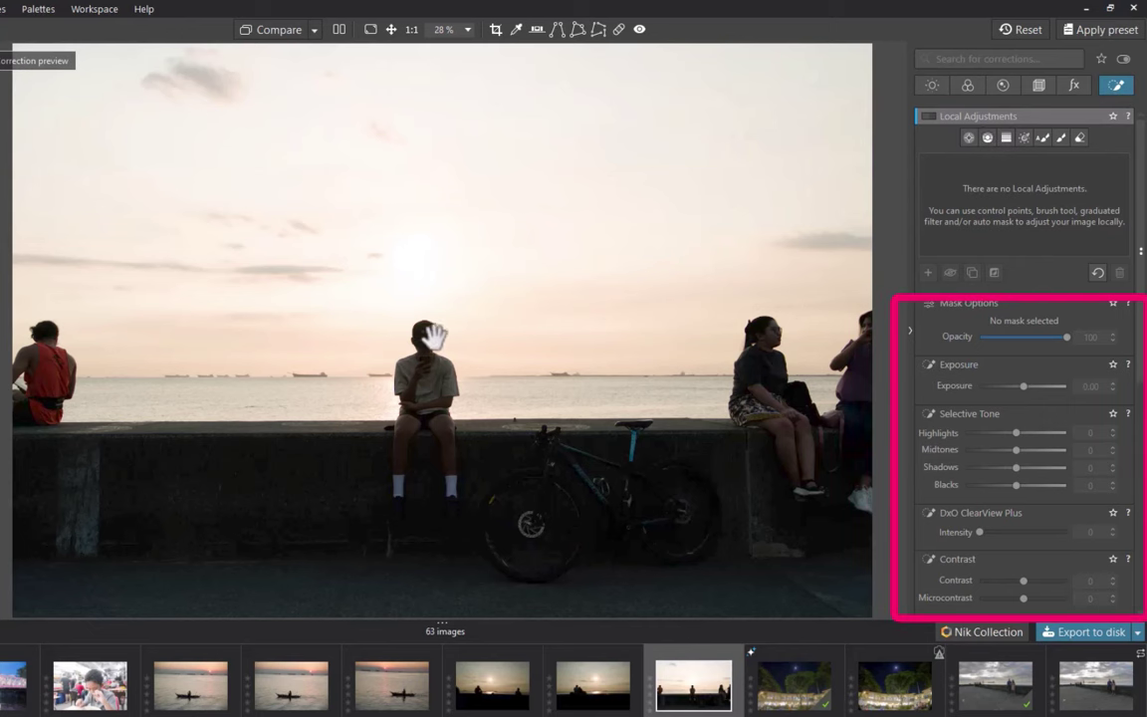
left_click(969, 138)
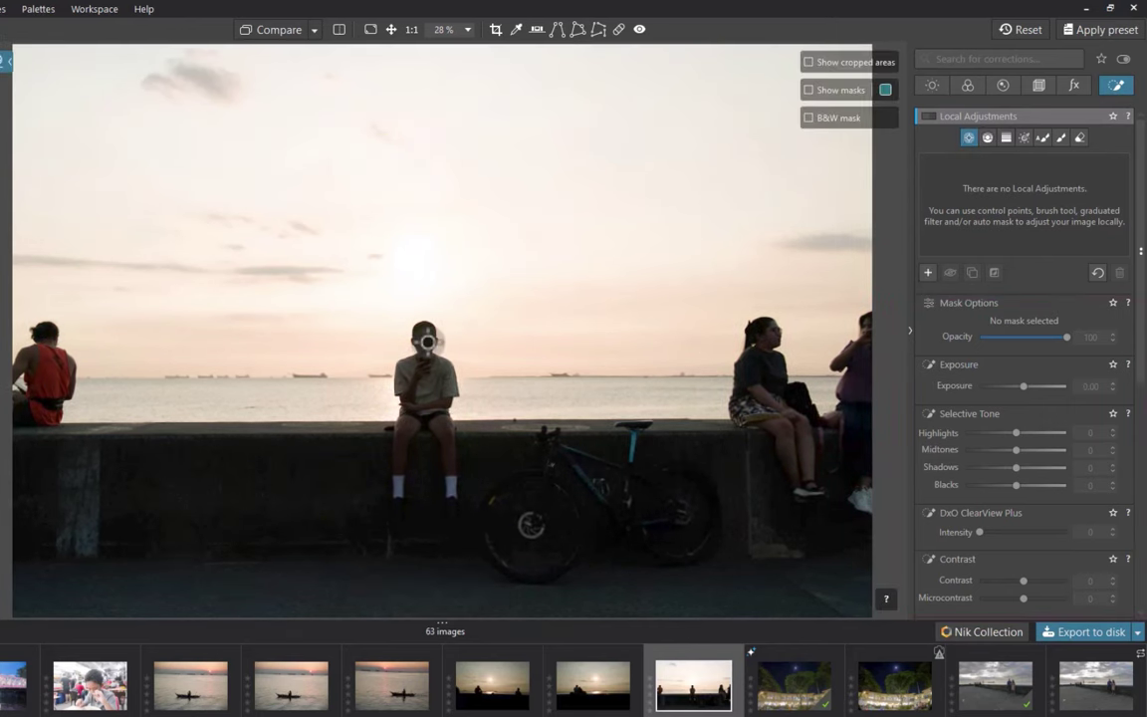
left_click(425, 365)
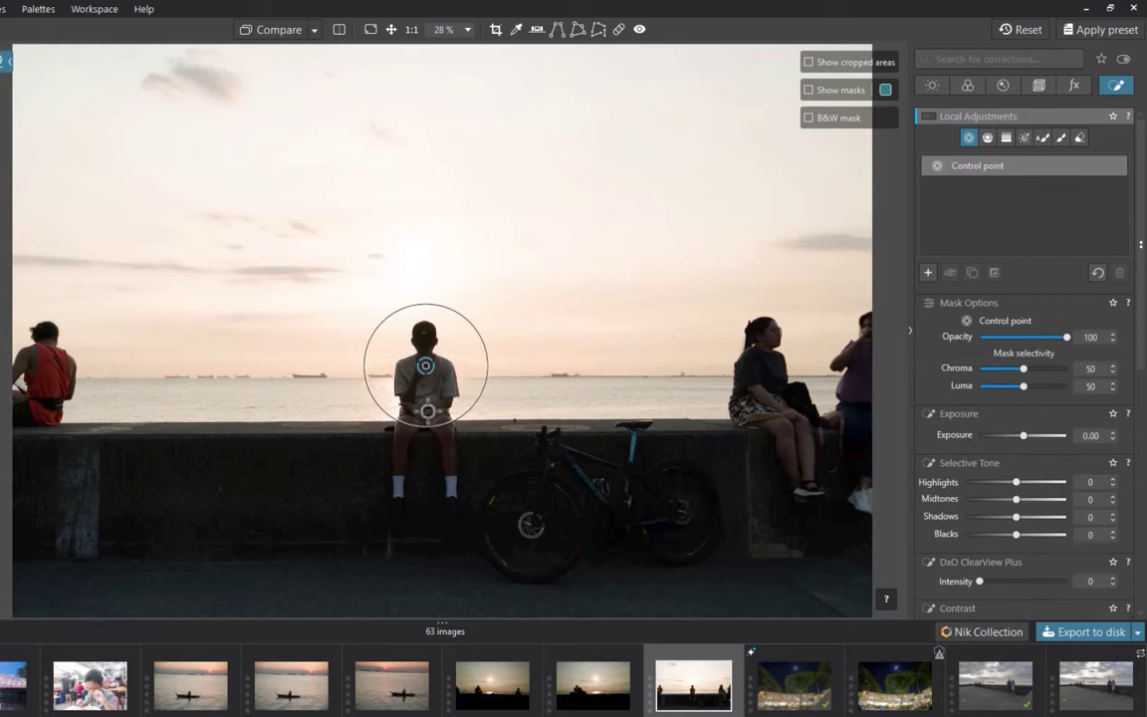
left_click_drag(425, 424, 409, 529)
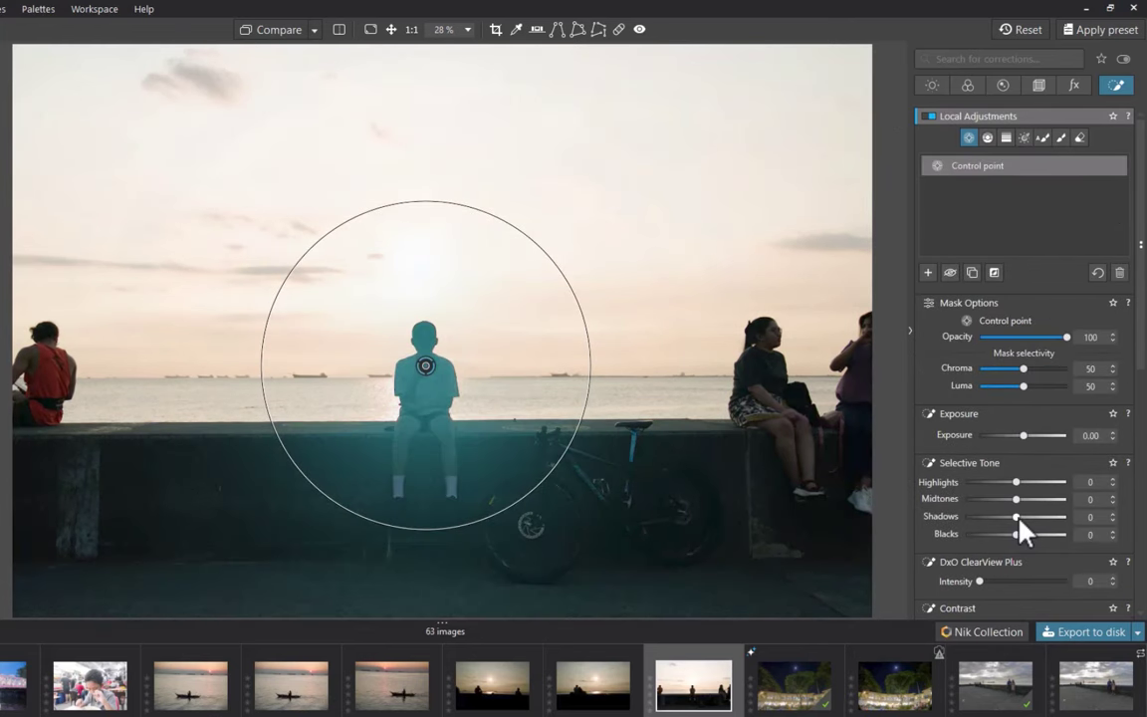
left_click_drag(1018, 518, 1043, 516)
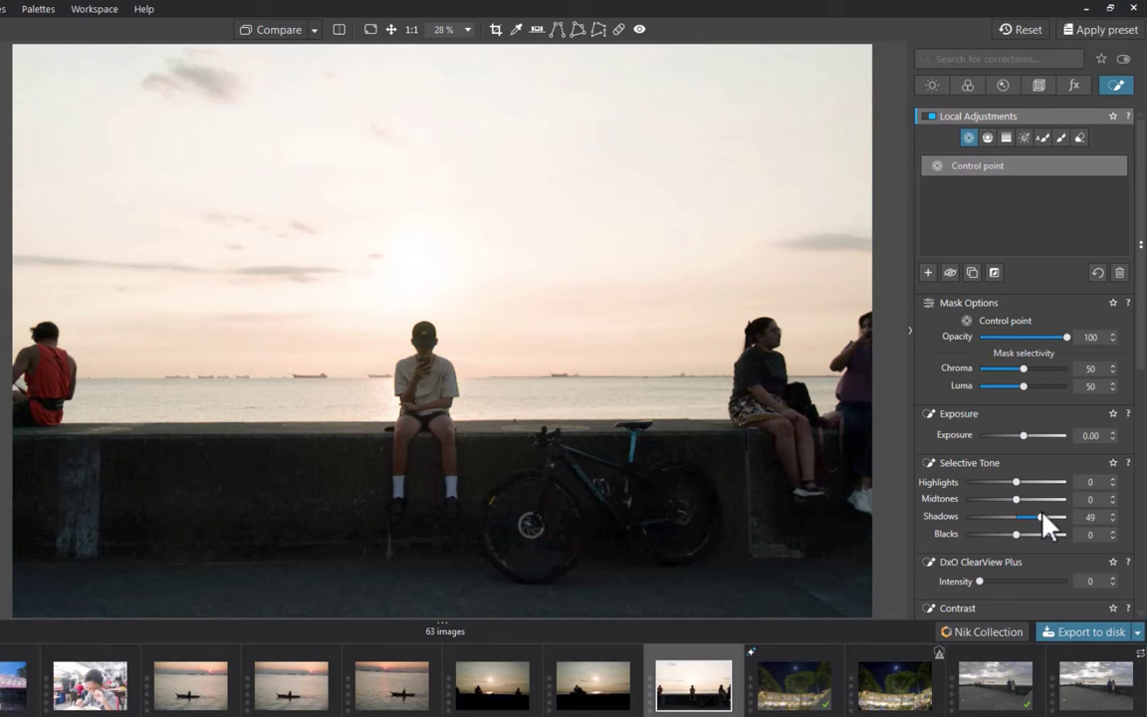
left_click(987, 137)
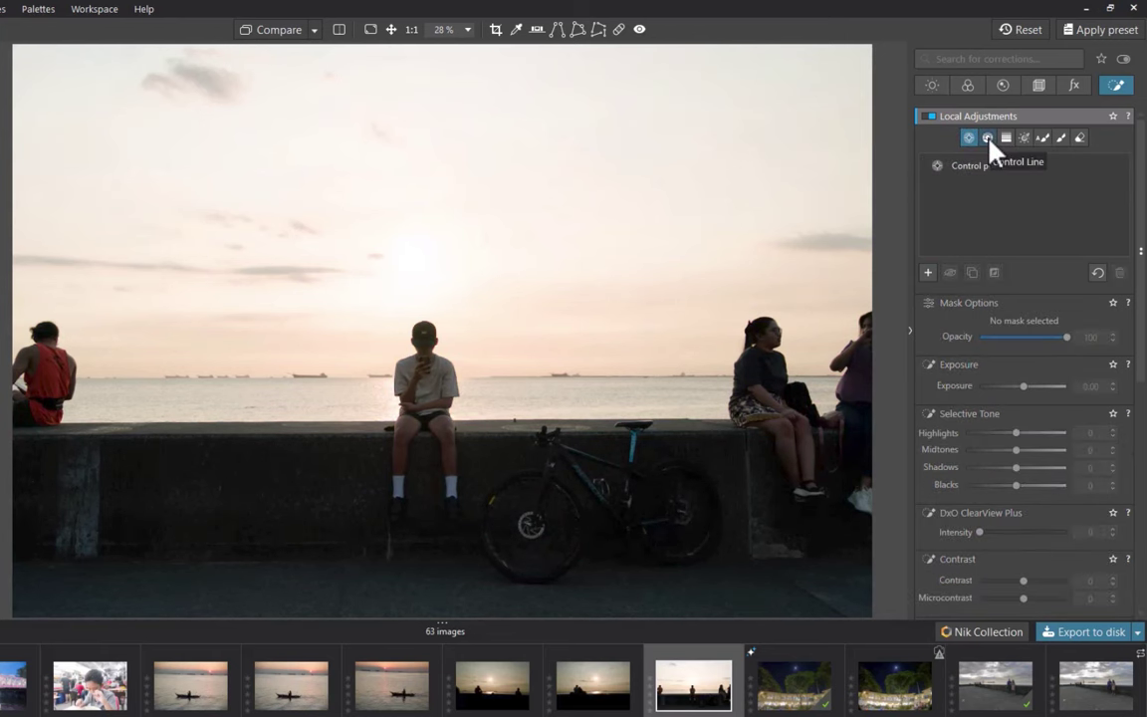
- Draw a control line covering the lower half of the photo and raise its shadows to 43
left_click(989, 139)
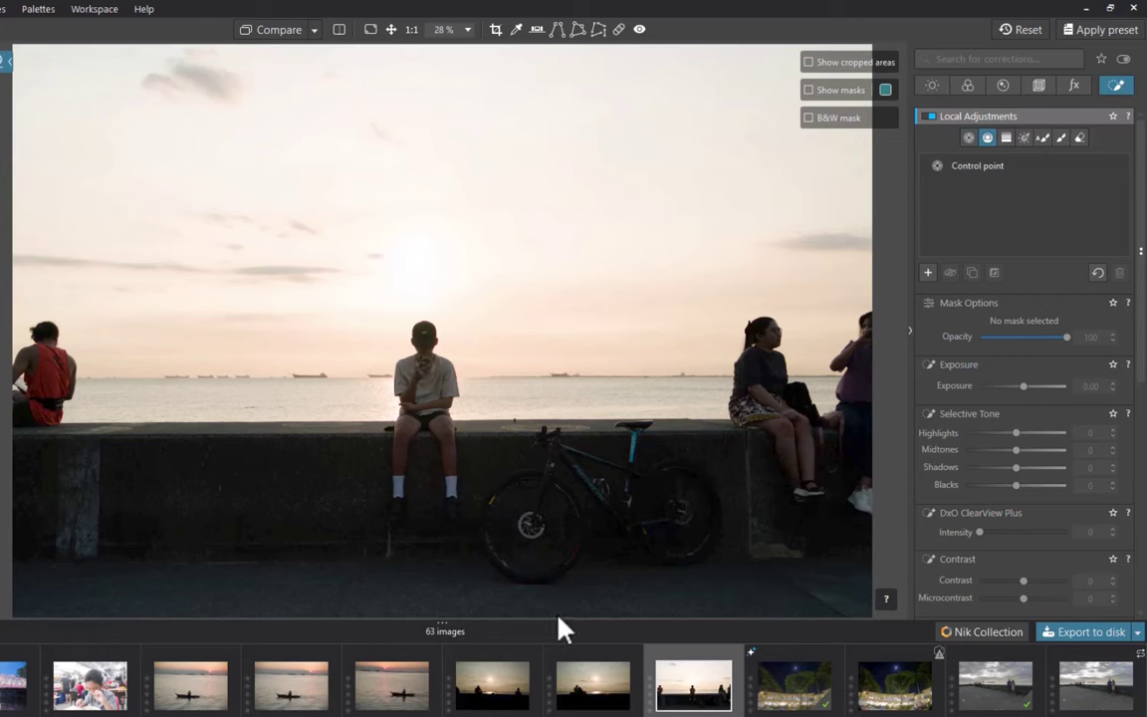
left_click_drag(558, 613, 556, 327)
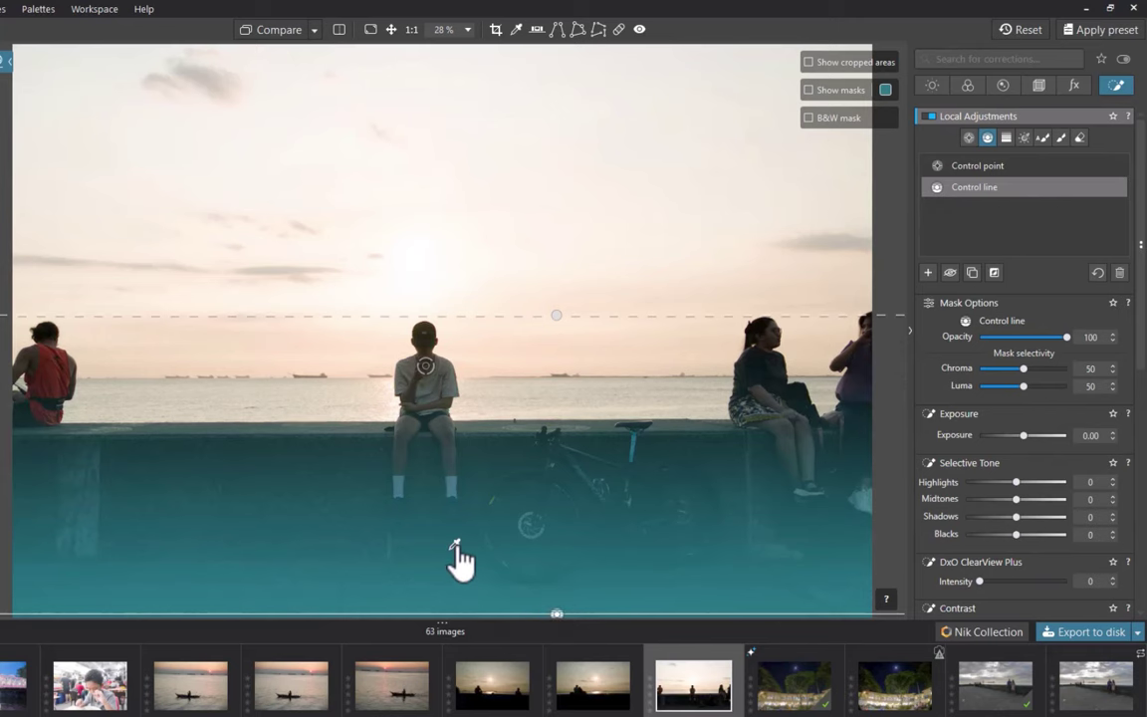
left_click_drag(555, 611, 546, 539)
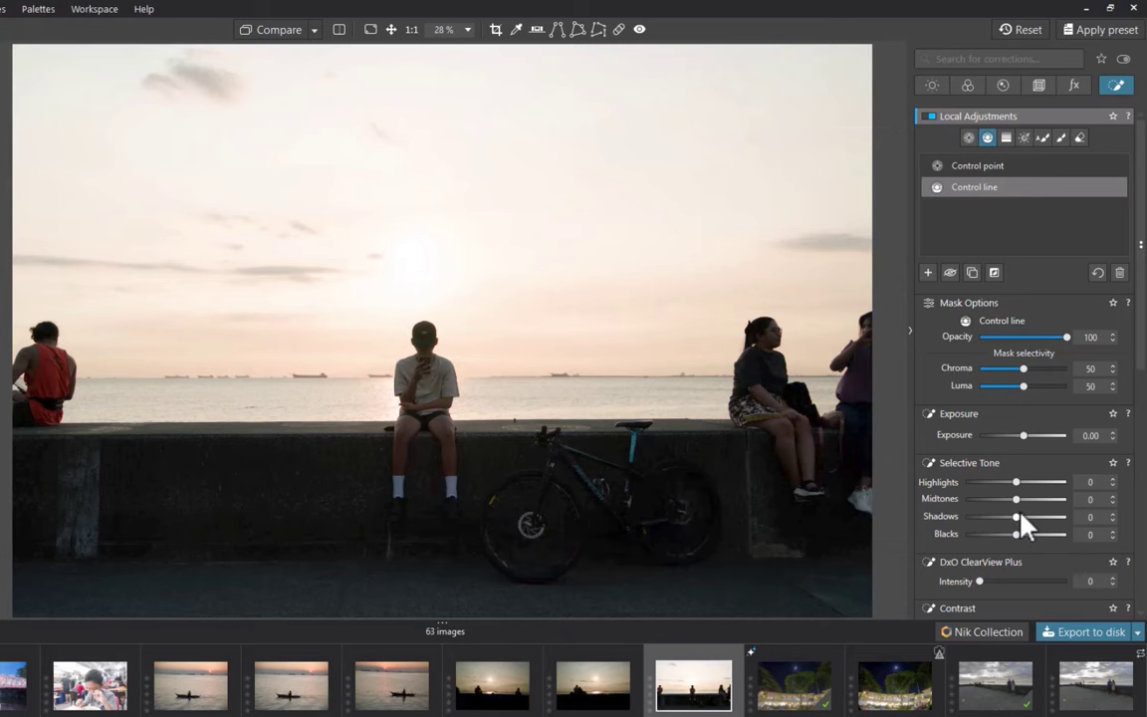
left_click_drag(1017, 518, 1036, 521)
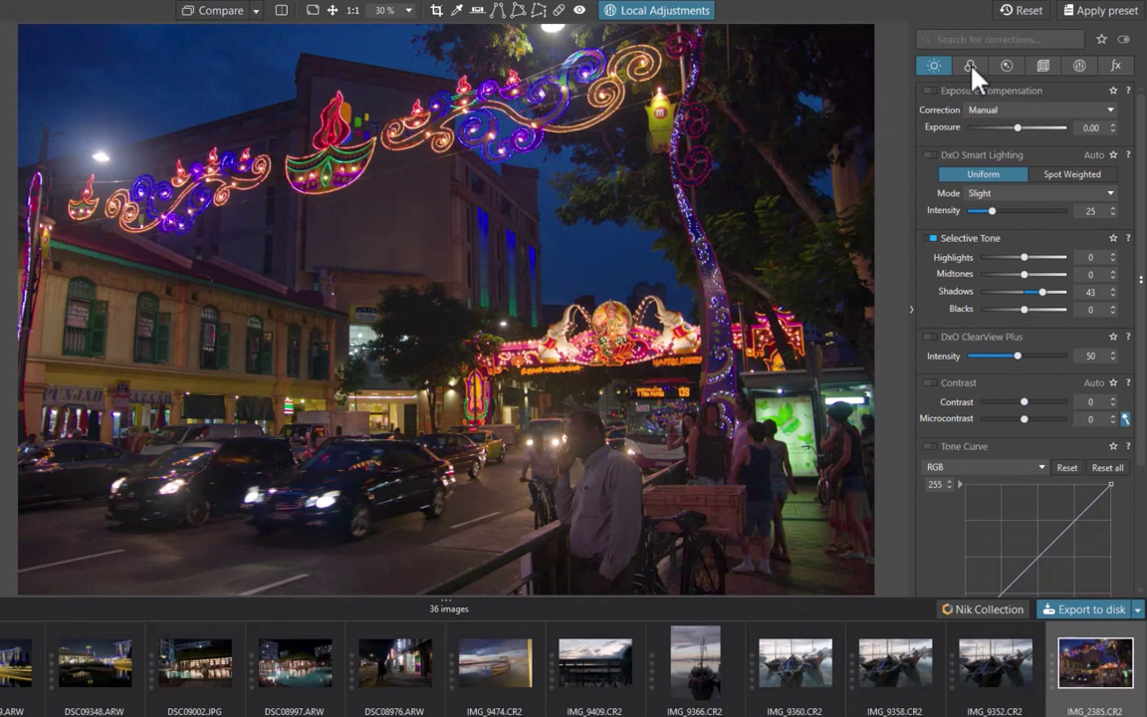
- Sample the tree's green with the HSL picker and boost that range's saturation
left_click(971, 66)
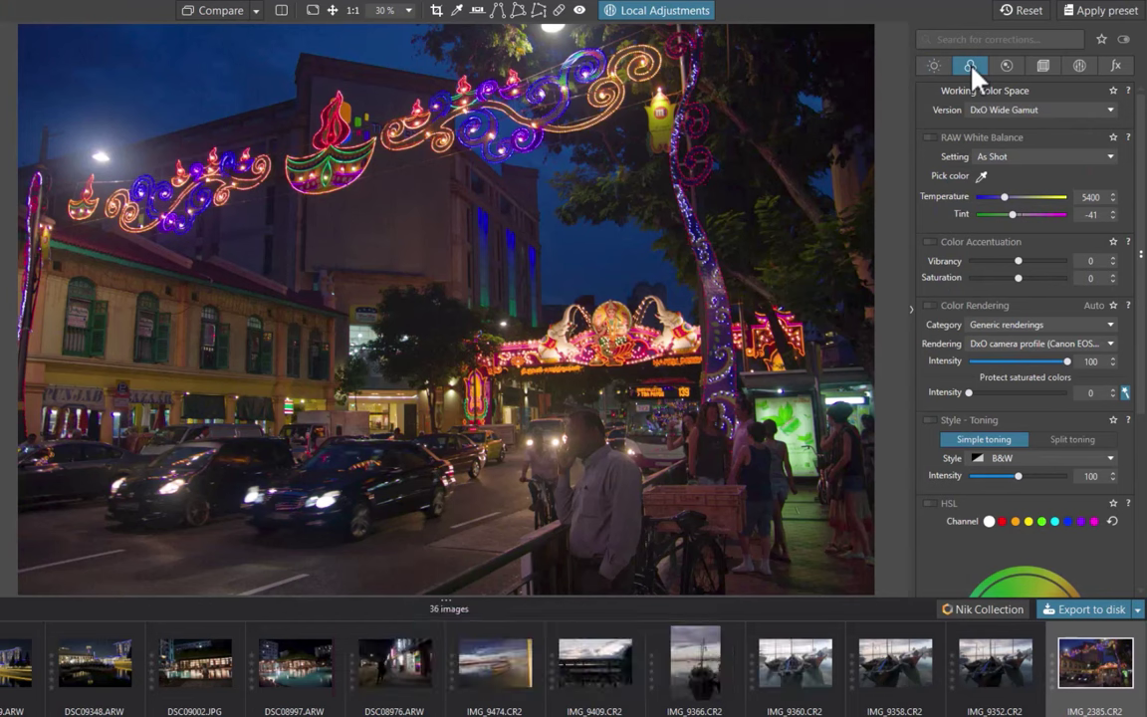
scroll(1045, 429, "down", 5)
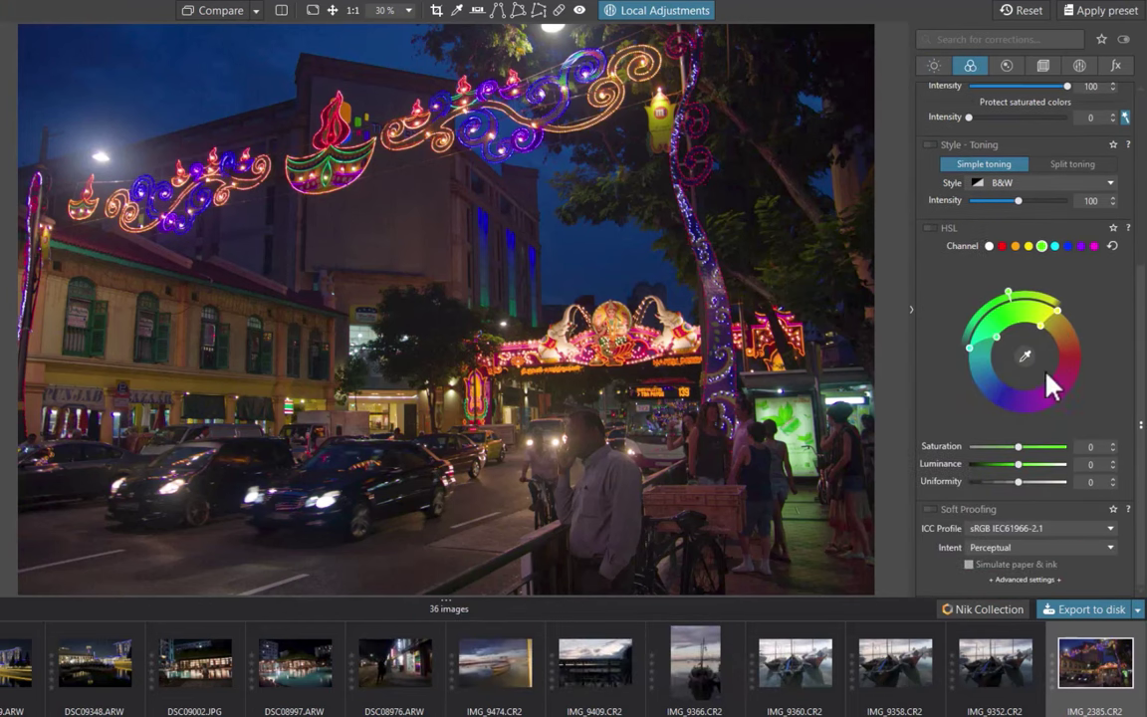
left_click(1026, 358)
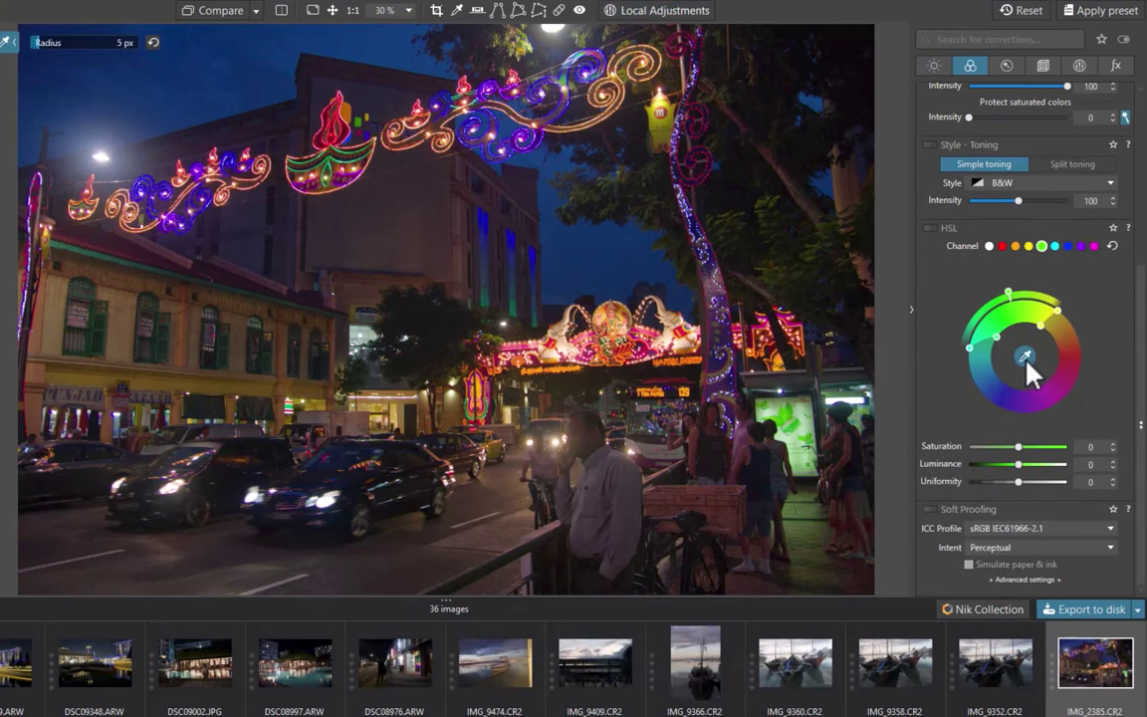
left_click(645, 185)
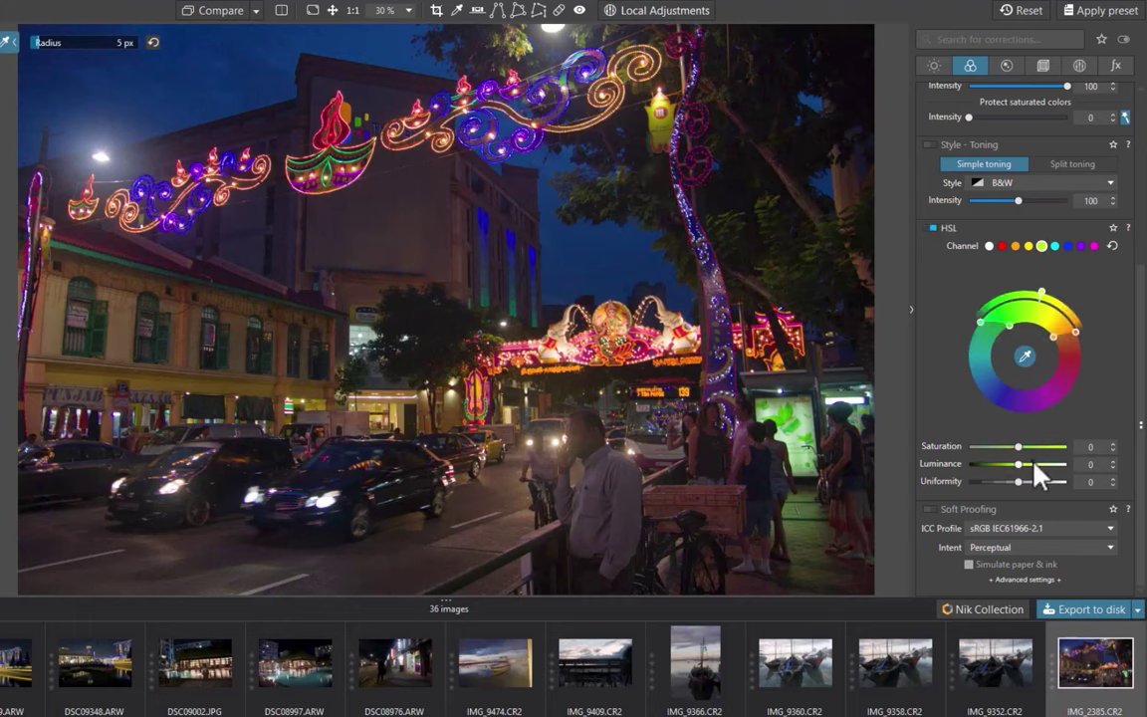
left_click_drag(1018, 449, 1045, 446)
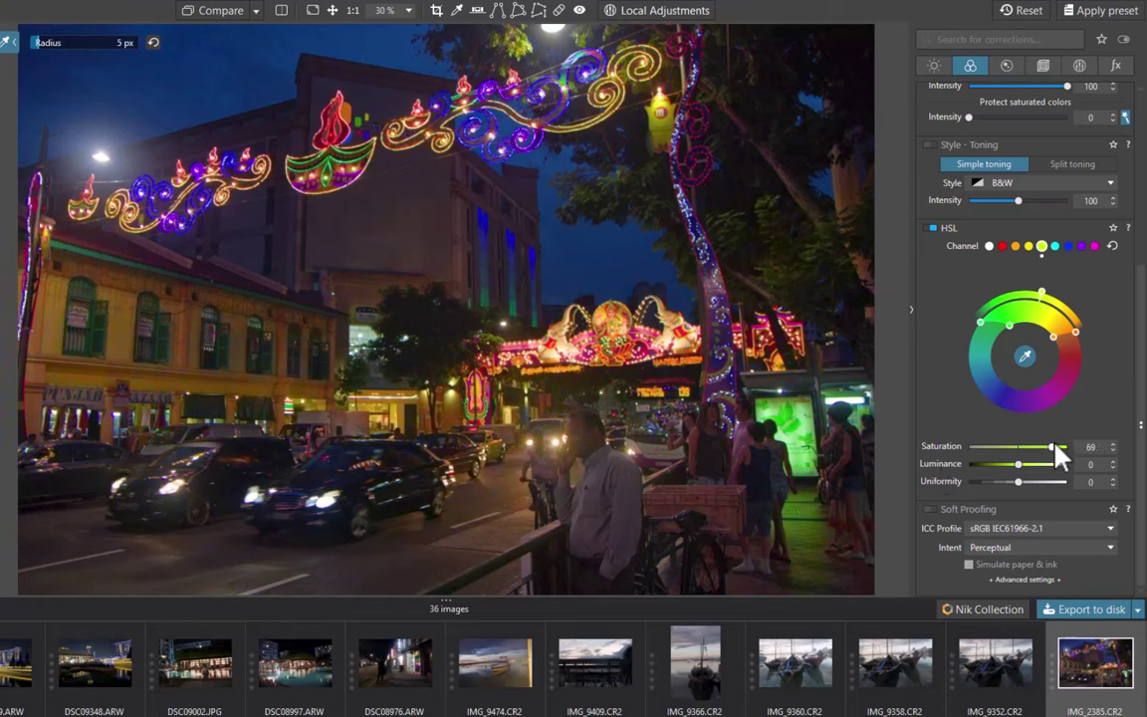
- Paint a brush mask over the left buildings and set its saturation to about -26
key("l")
left_click(393, 253)
mouse_move(319, 279)
left_mouse_down()
mouse_move(108, 287)
mouse_move(223, 346)
mouse_move(271, 301)
left_mouse_up()
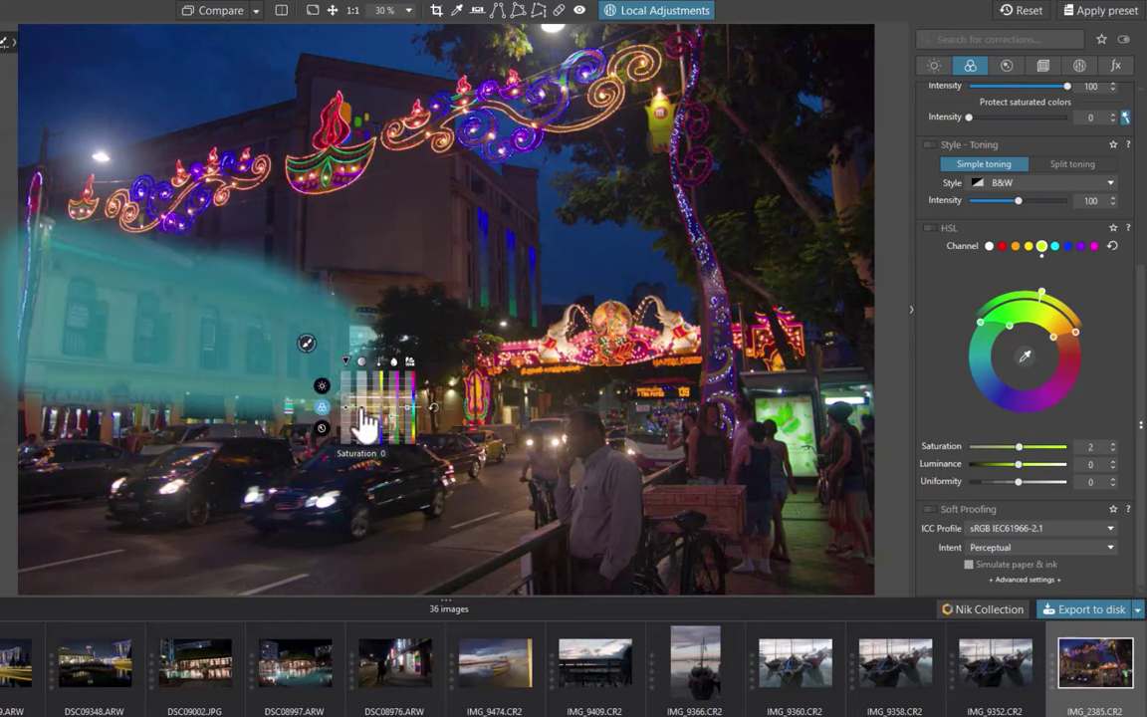
left_click_drag(367, 426, 360, 488)
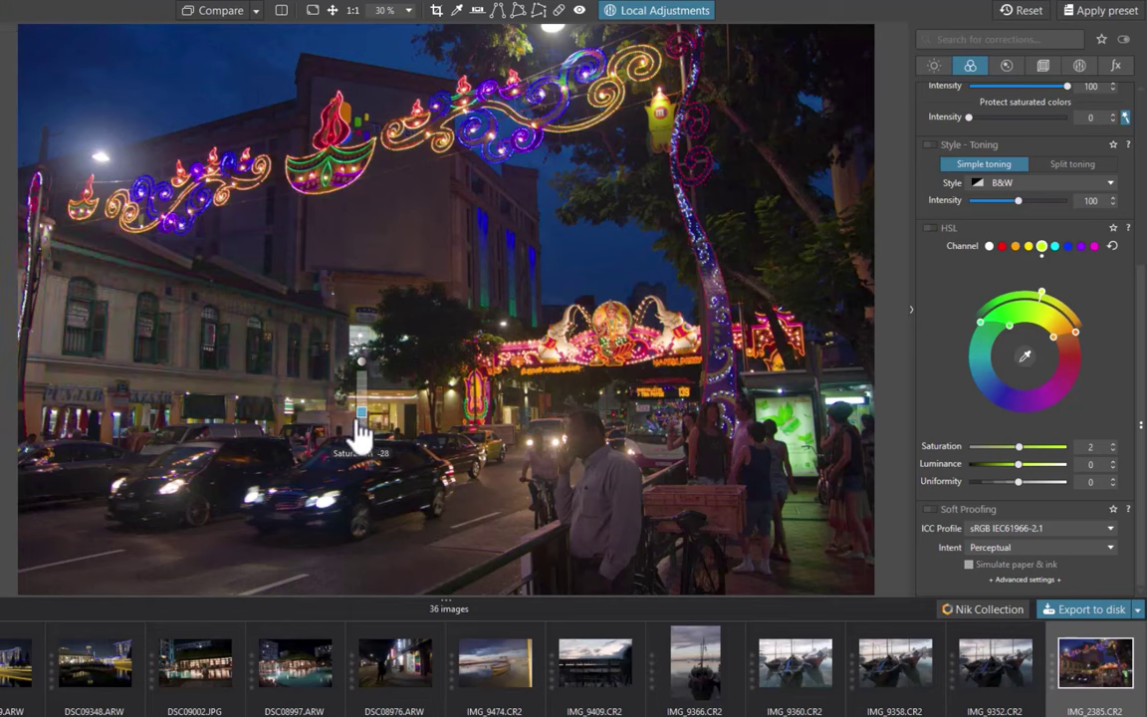
mouse_move(371, 476)
left_mouse_down()
mouse_move(372, 490)
mouse_move(370, 423)
mouse_move(371, 504)
left_mouse_up()
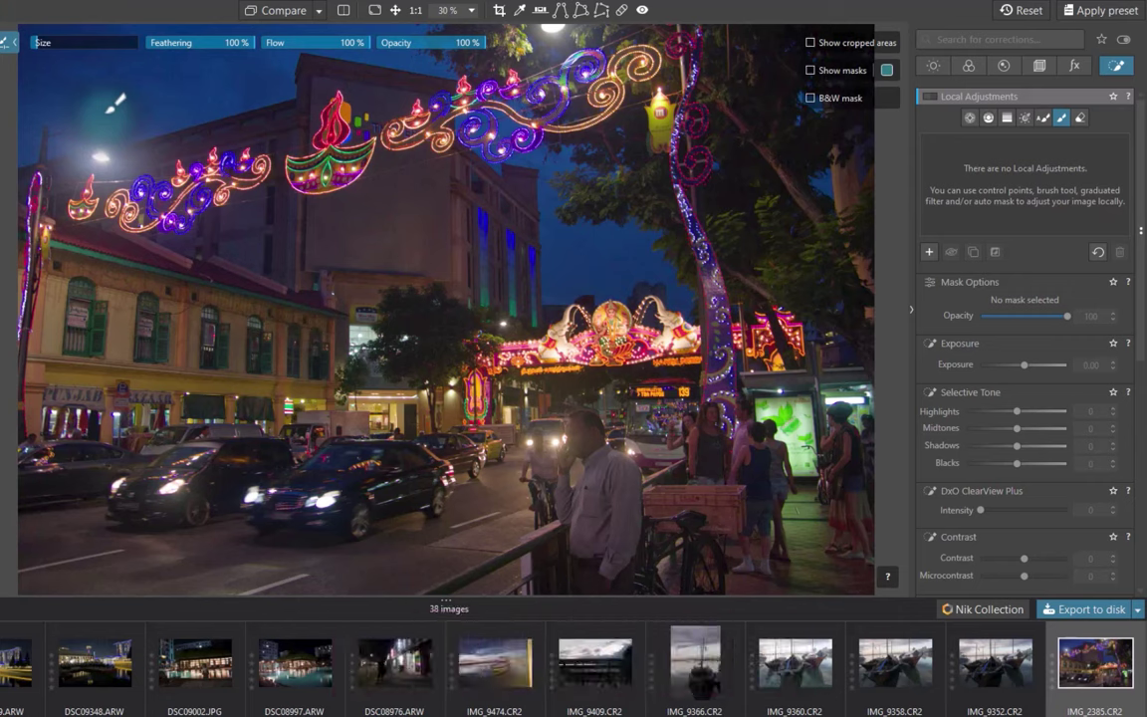
- Extend the left-building mask with a bigger brush, sample the yellow building, and set orange saturation to 100
left_click(64, 41)
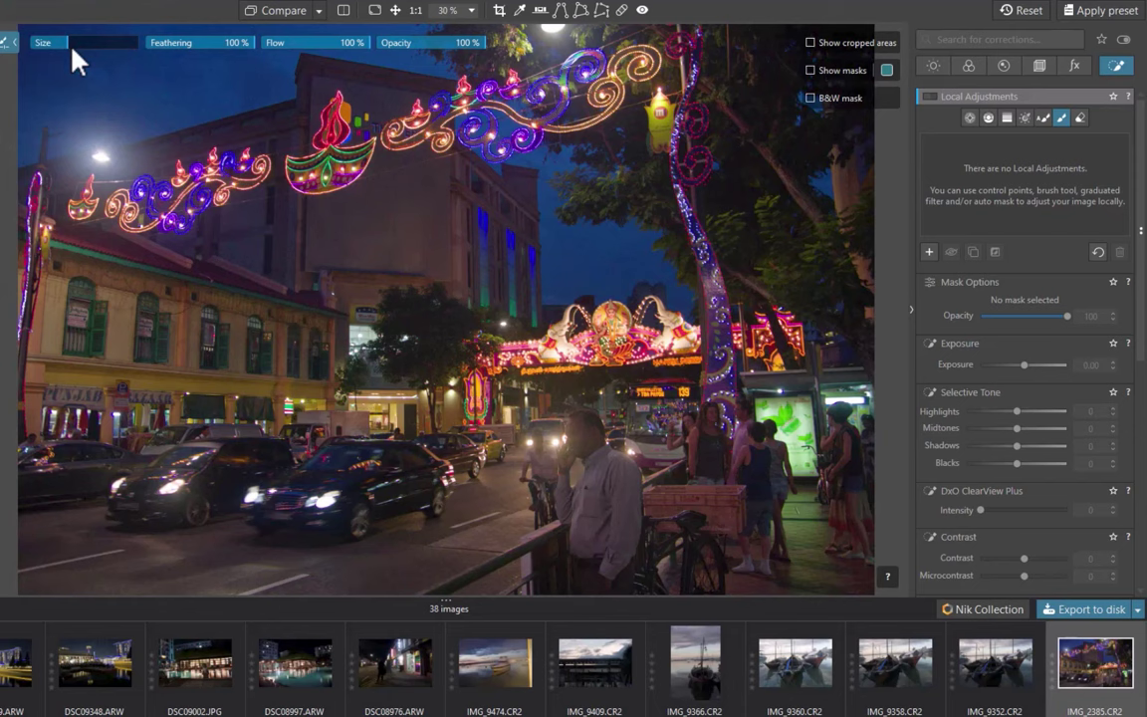
mouse_move(125, 229)
left_mouse_down()
mouse_move(83, 255)
mouse_move(399, 349)
mouse_move(82, 319)
mouse_move(225, 361)
mouse_move(107, 262)
mouse_move(133, 336)
left_mouse_up()
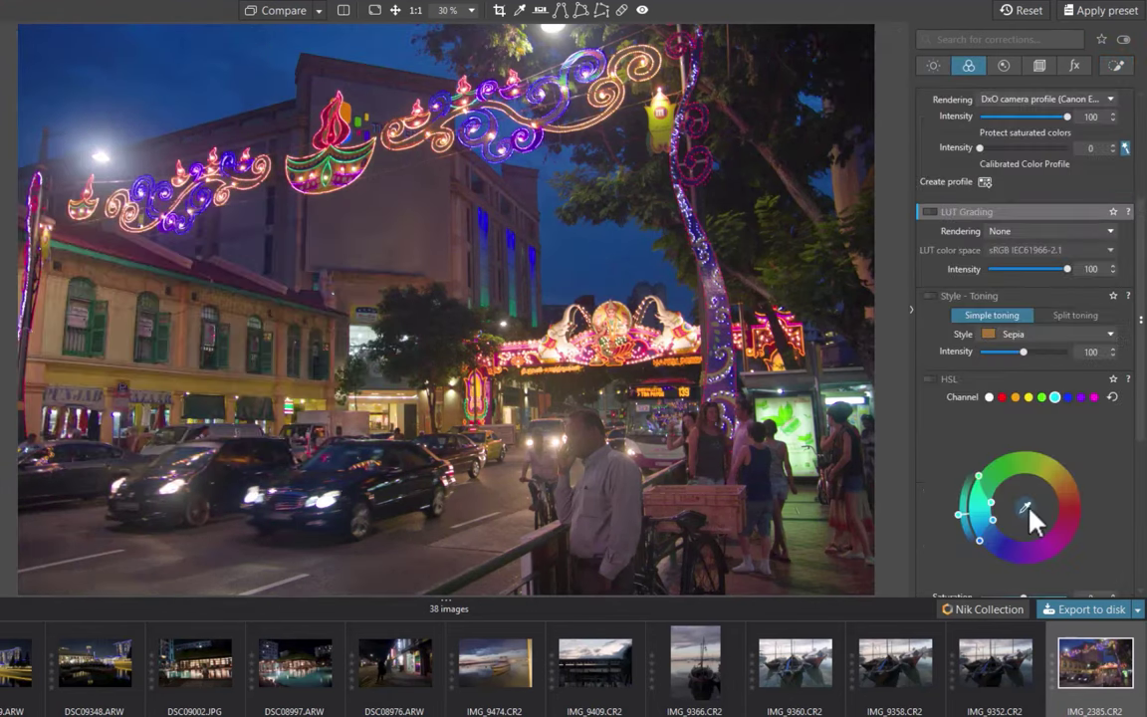
left_click(1027, 509)
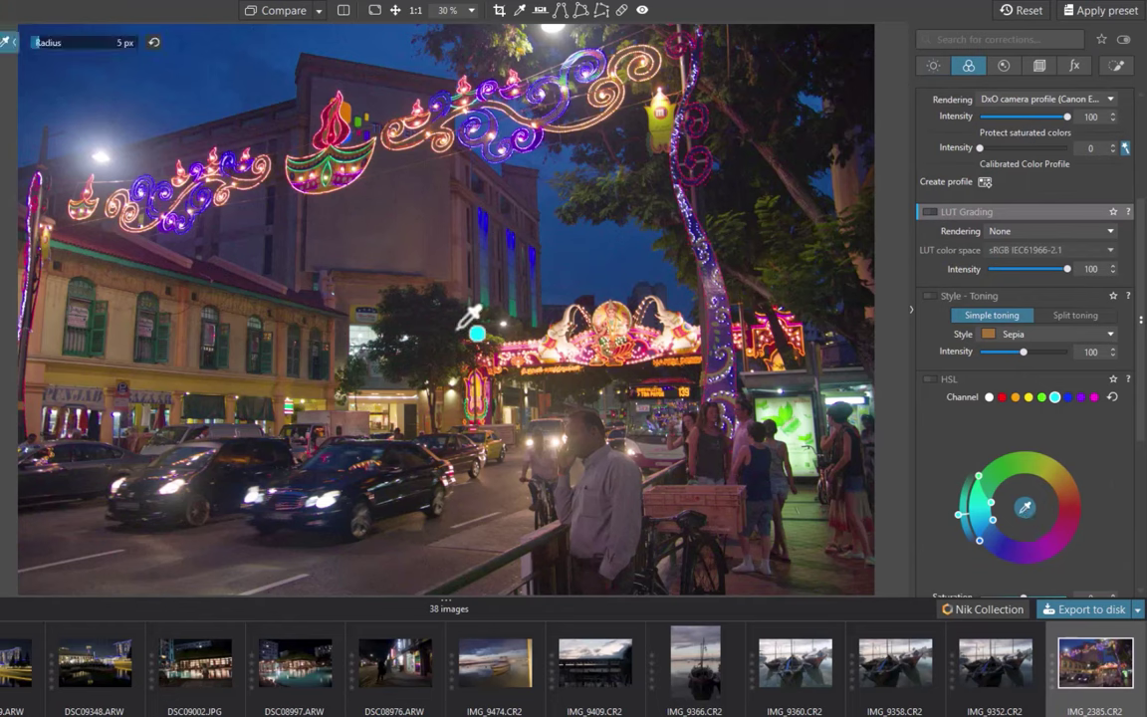
left_click(131, 301)
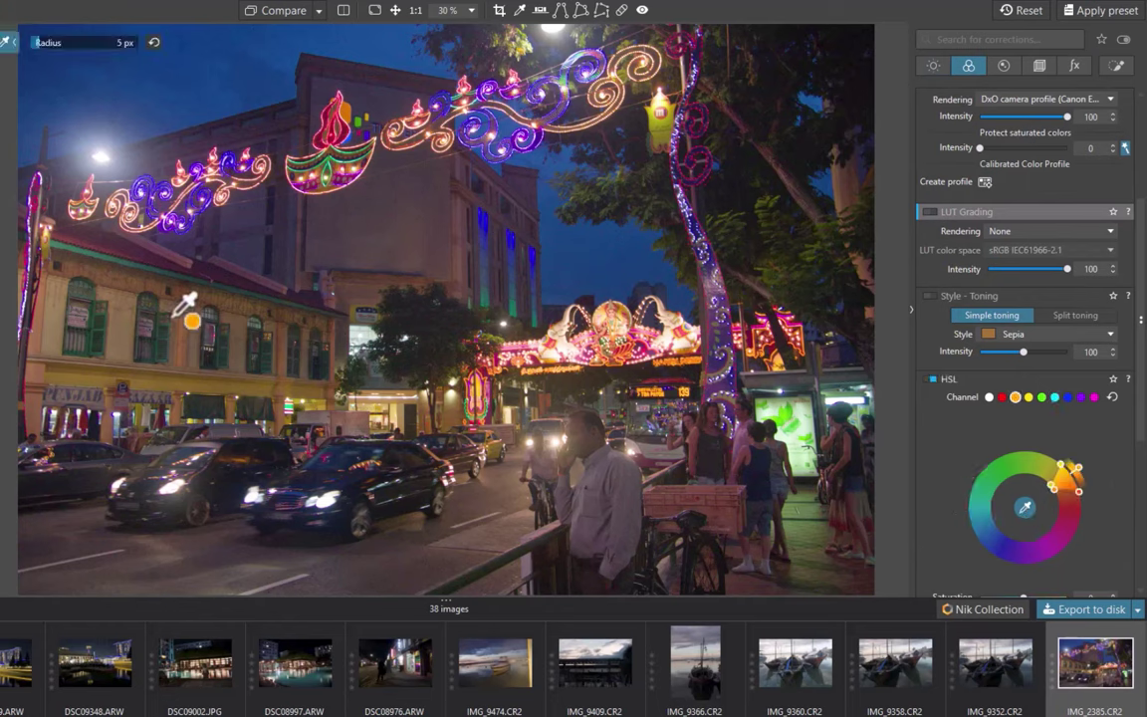
left_click(1116, 65)
scroll(1013, 320, "down", 5)
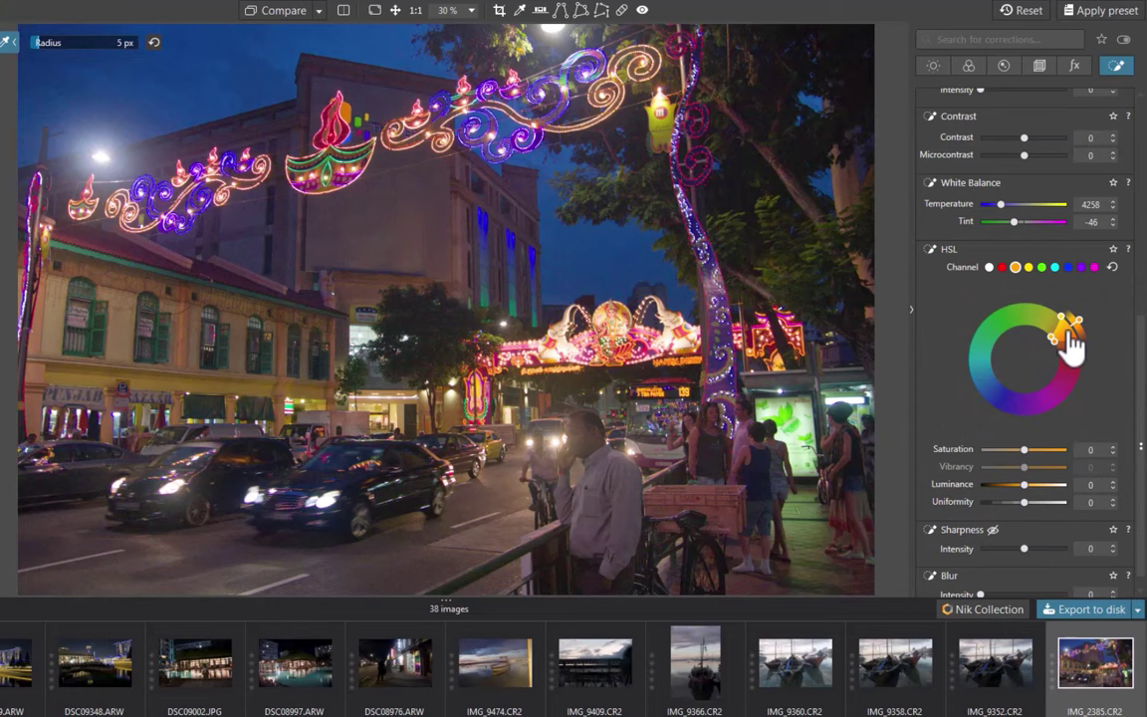
left_click_drag(1024, 449, 1004, 468)
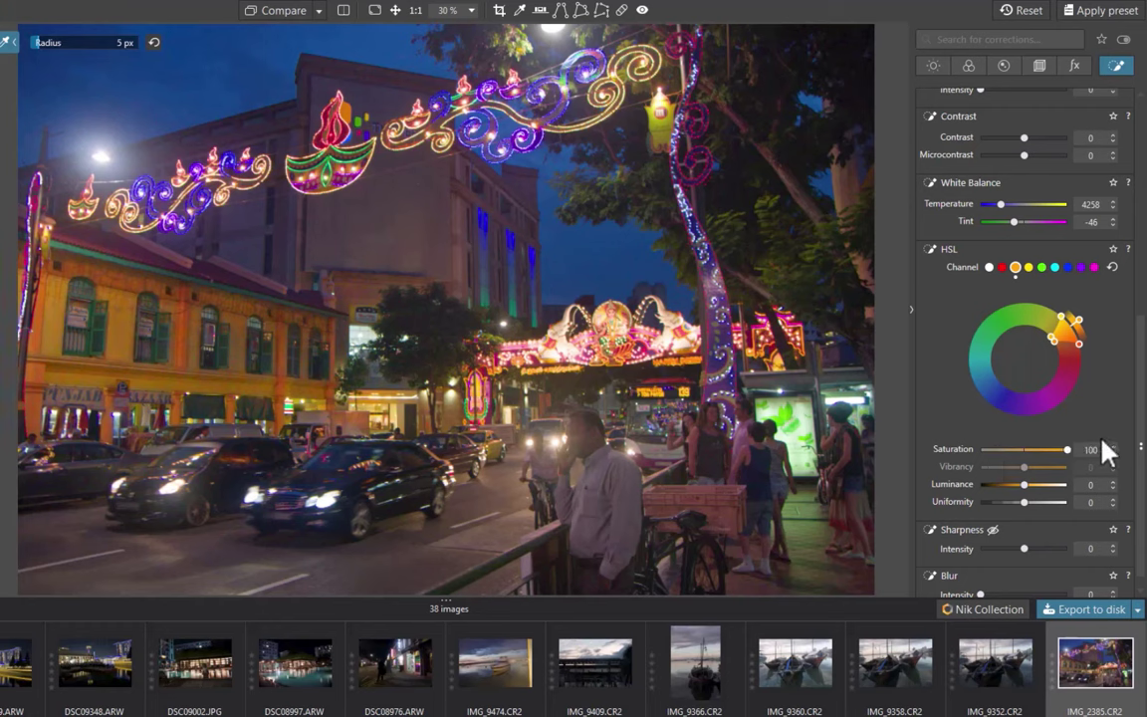
left_click_drag(1103, 441, 1079, 464)
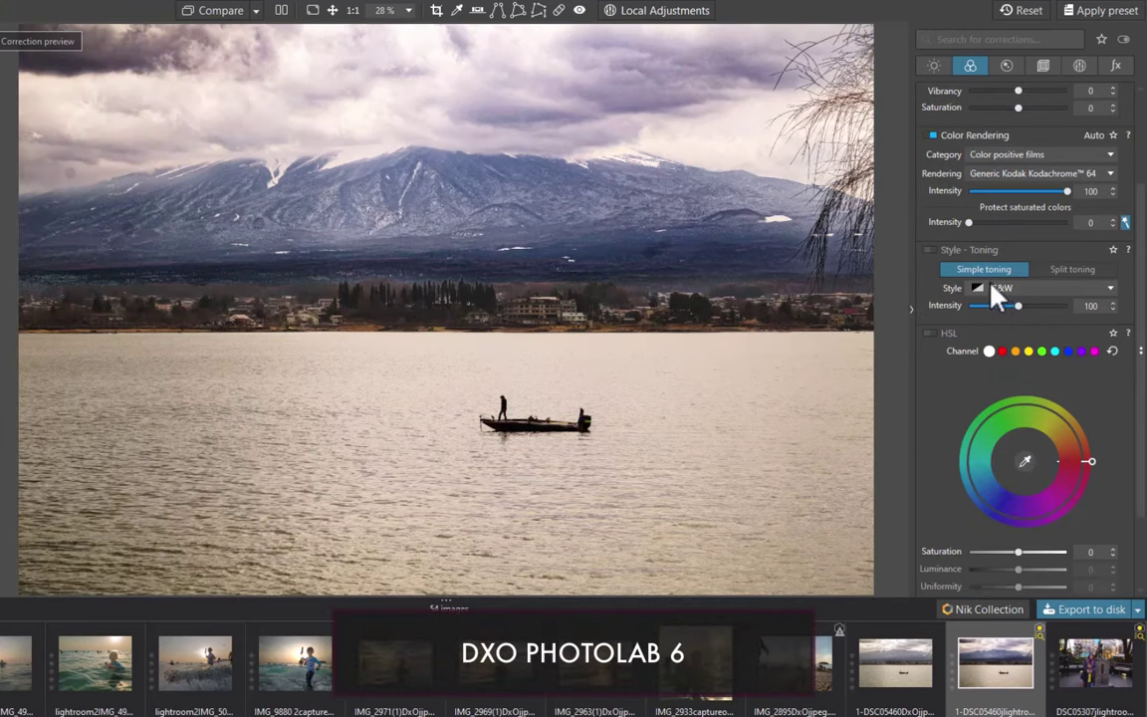
- Enable Style - Toning with the B&W style on the lake and boat photo
left_click(930, 250)
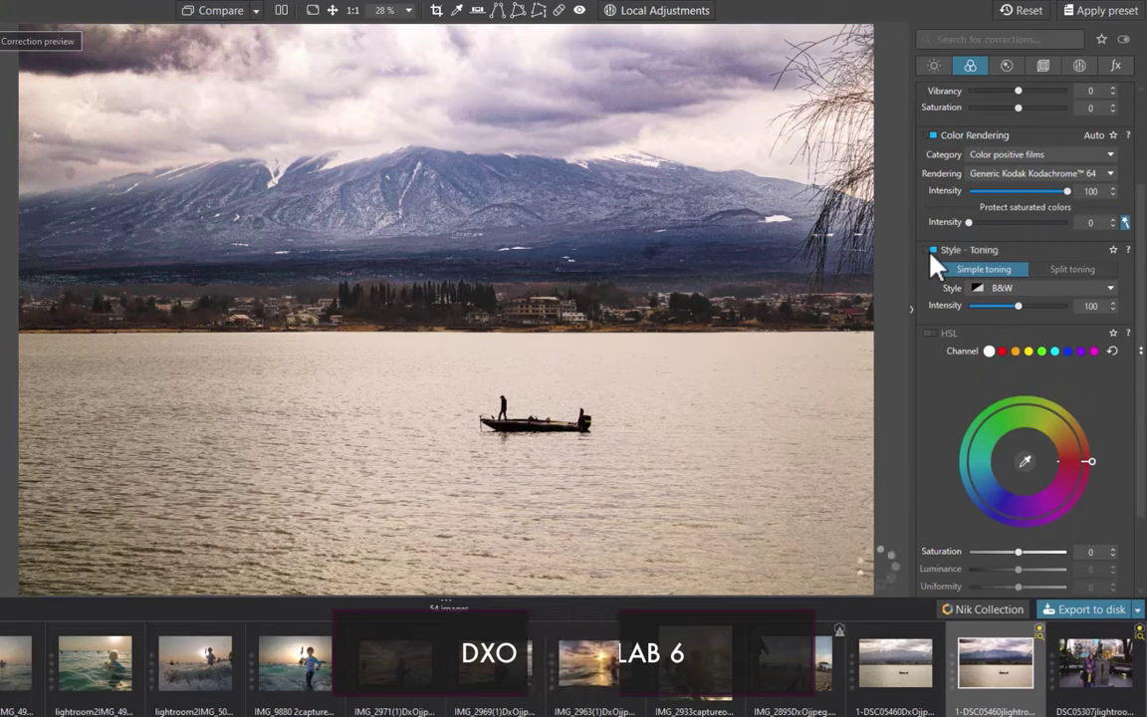
left_click(1003, 291)
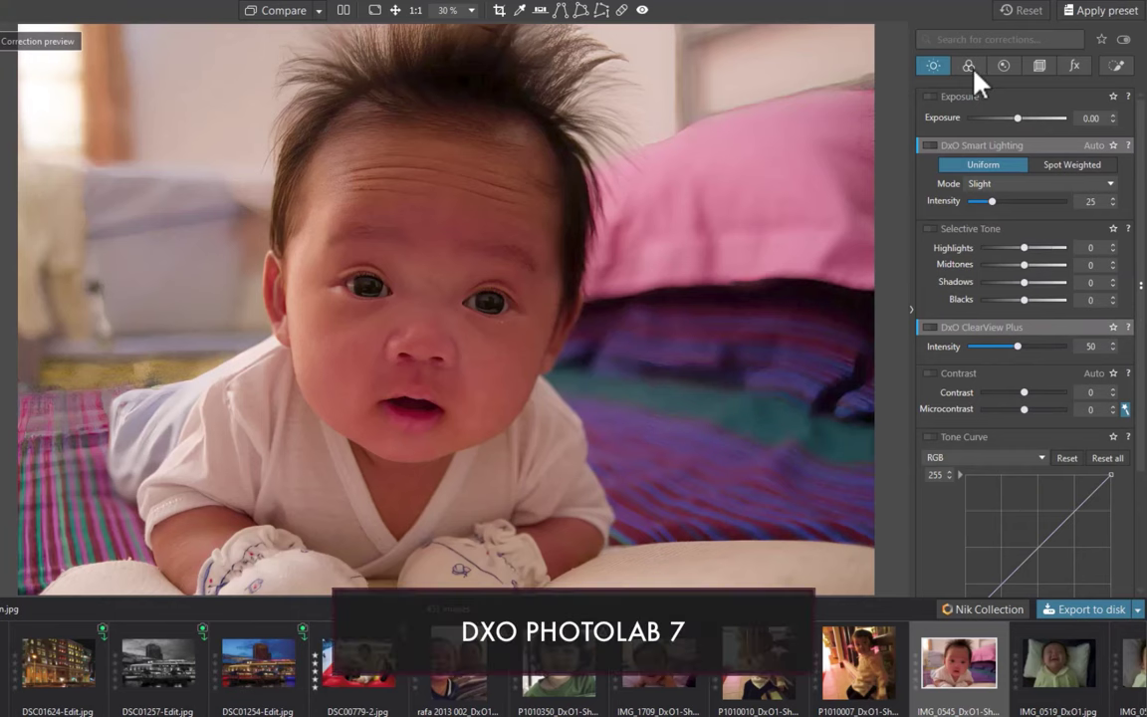
- Switch the baby portrait's colour rendering to neutral black and white
left_click(970, 68)
left_click(1029, 237)
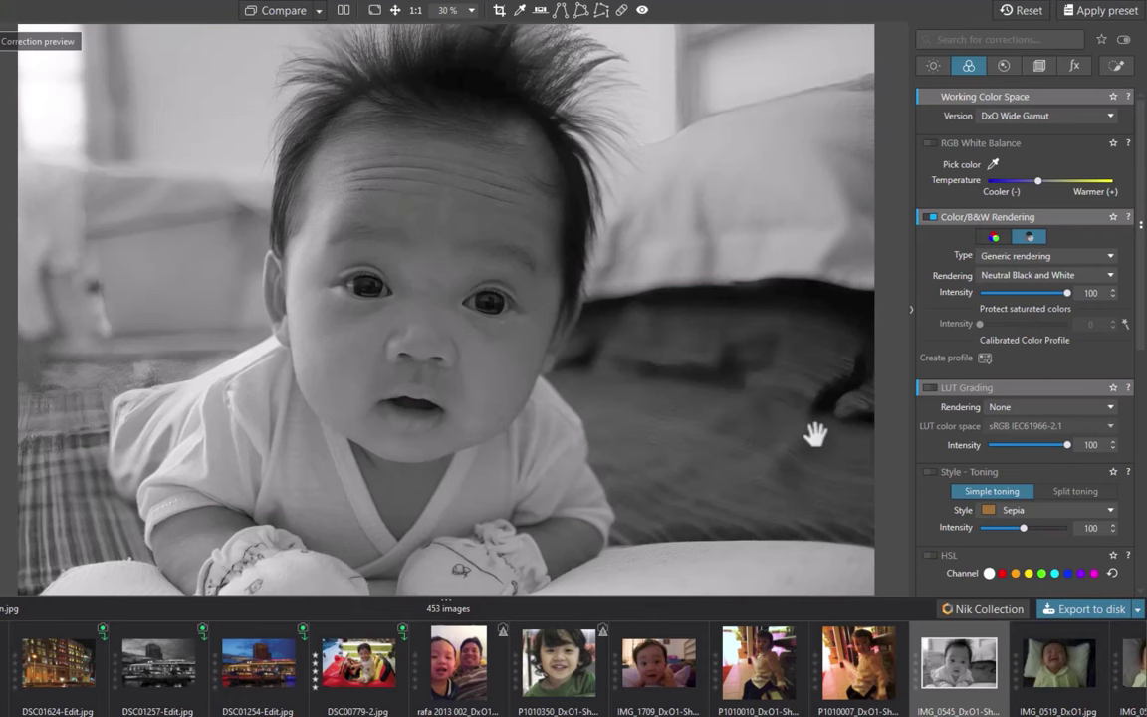
scroll(1016, 460, "down", 5)
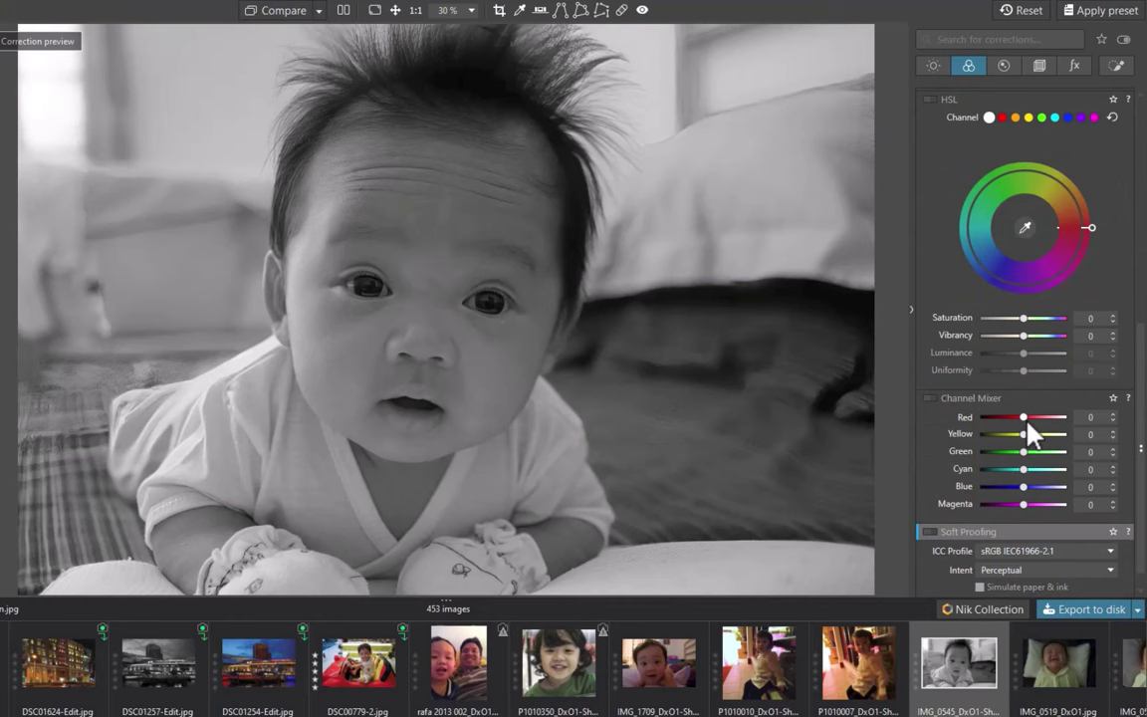
- Set the channel mixer to Red 30, Yellow 43, Cyan, Blue and Magenta -100, and compare with the original
left_click_drag(1023, 418, 1064, 418)
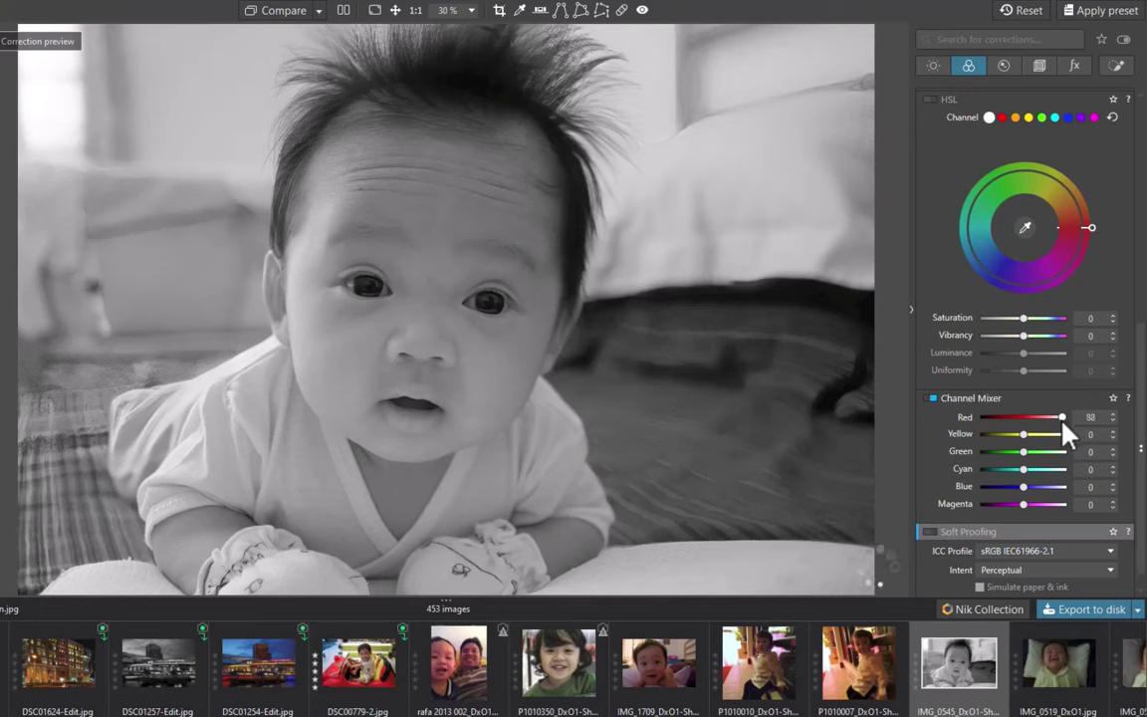
left_click_drag(1065, 422, 977, 506)
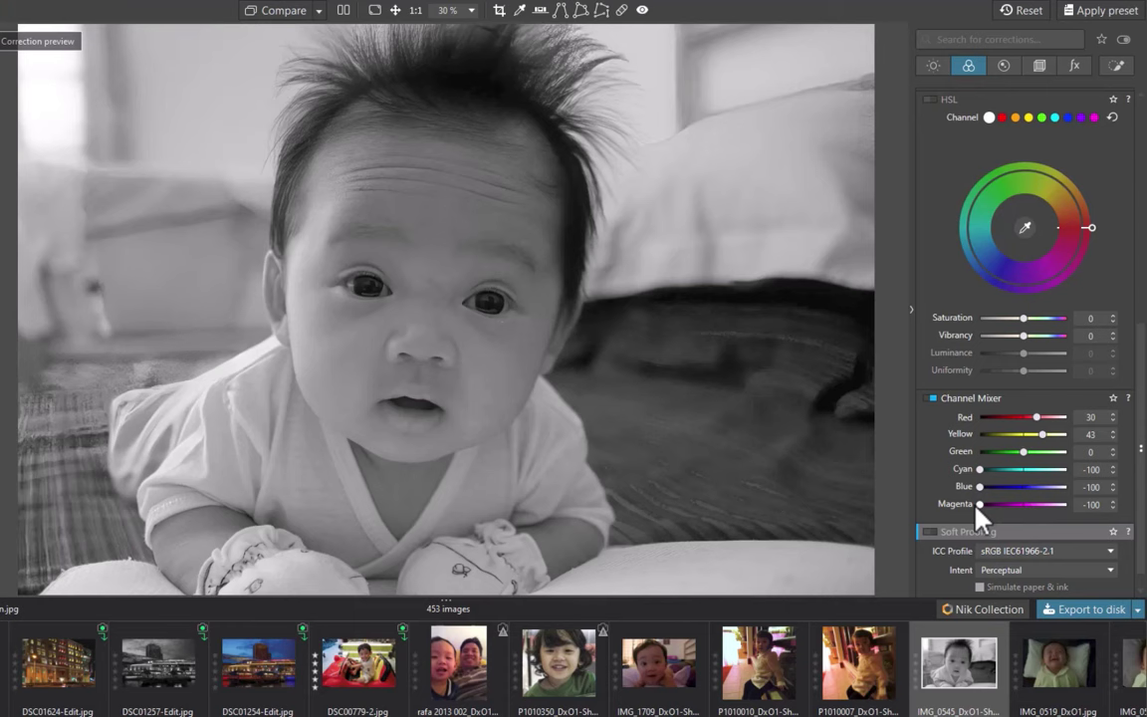
mouse_move(976, 505)
left_mouse_down()
mouse_move(1040, 505)
mouse_move(976, 512)
left_mouse_up()
left_click(269, 12)
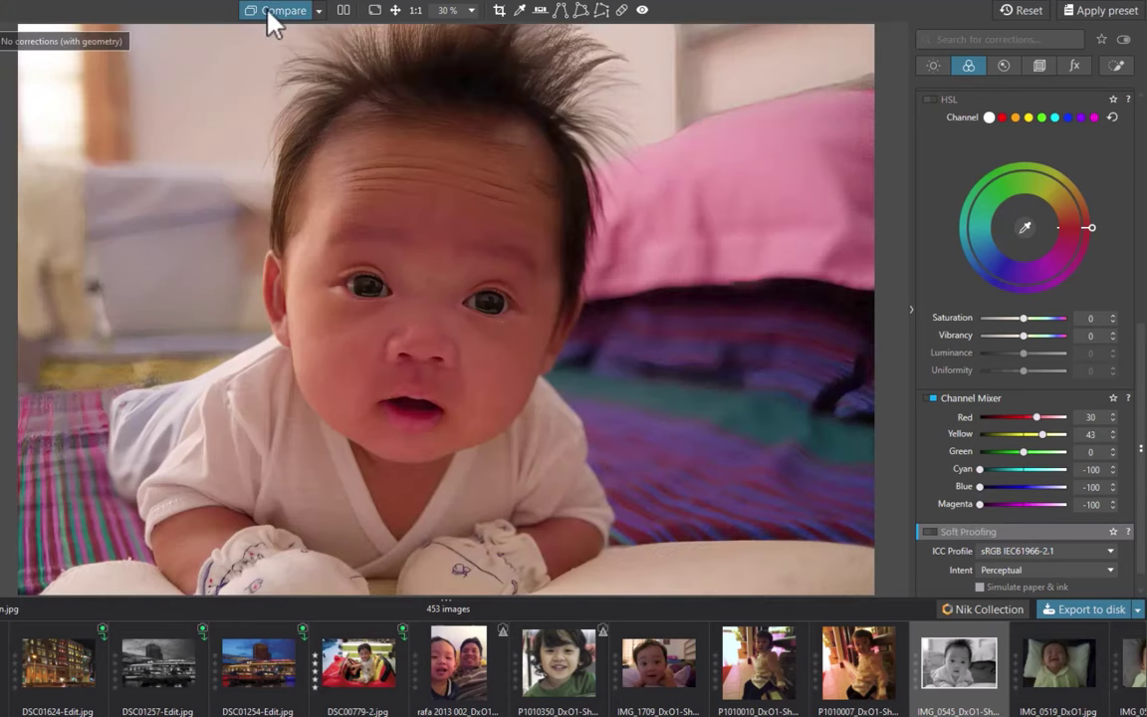
left_click(269, 14)
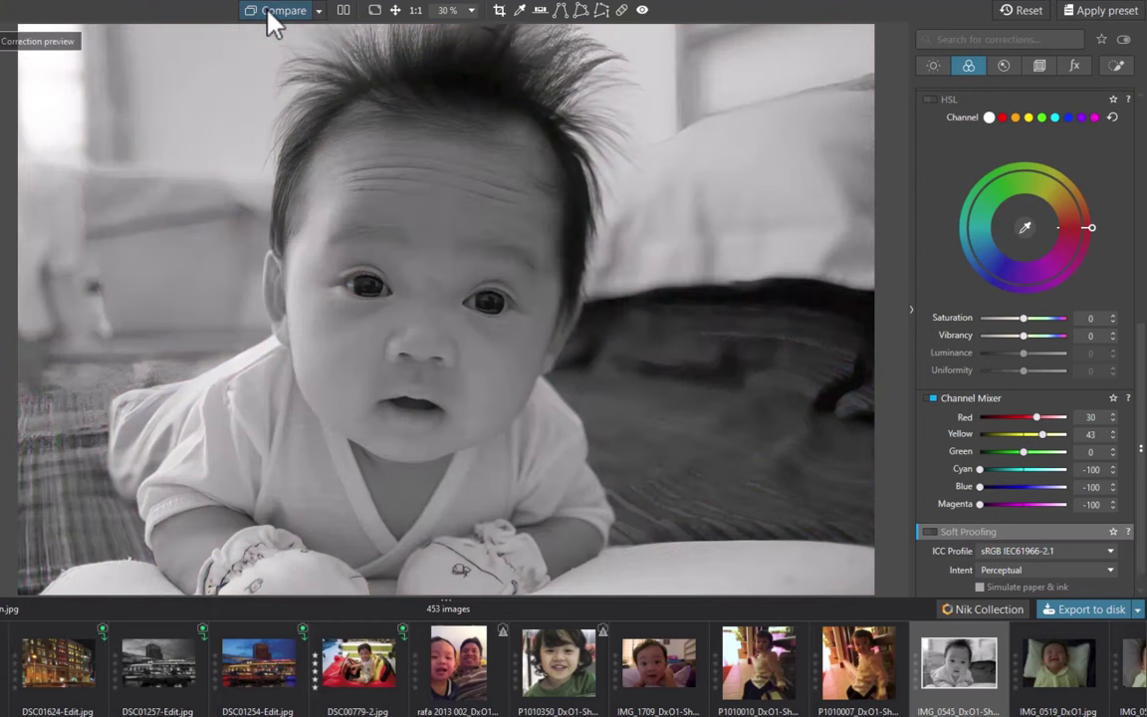
- Set the black-and-white rendering type to film and choose Ilford Delta 400
left_click(271, 14)
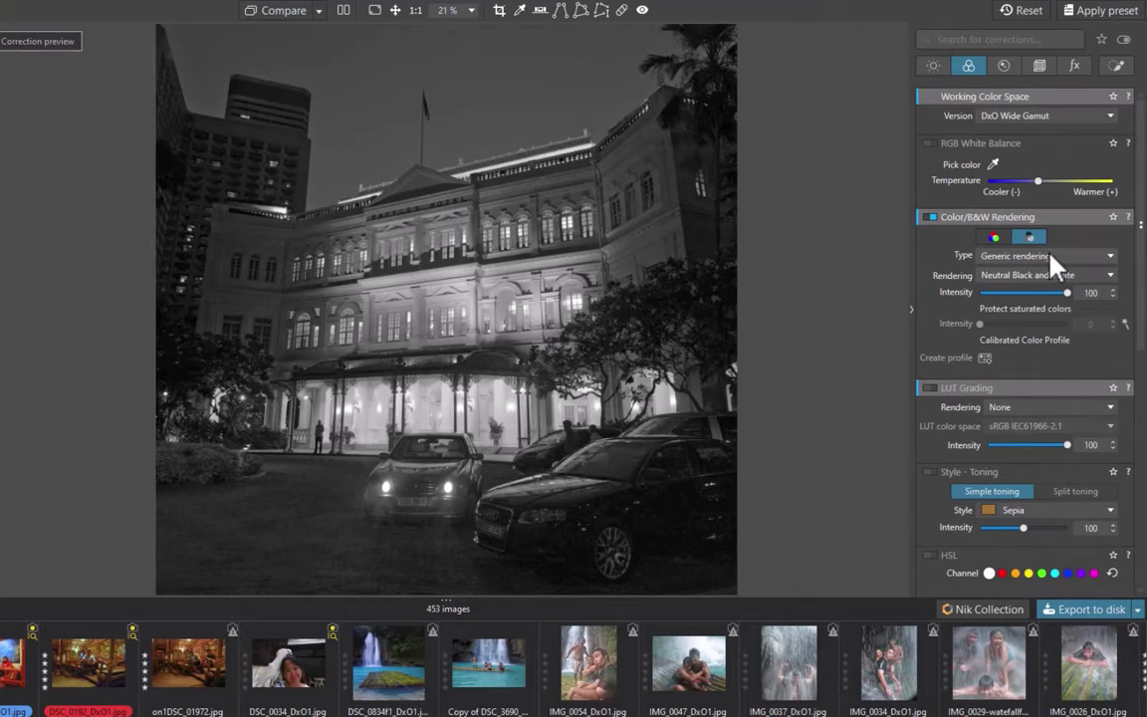
left_click(1051, 257)
left_click(1046, 283)
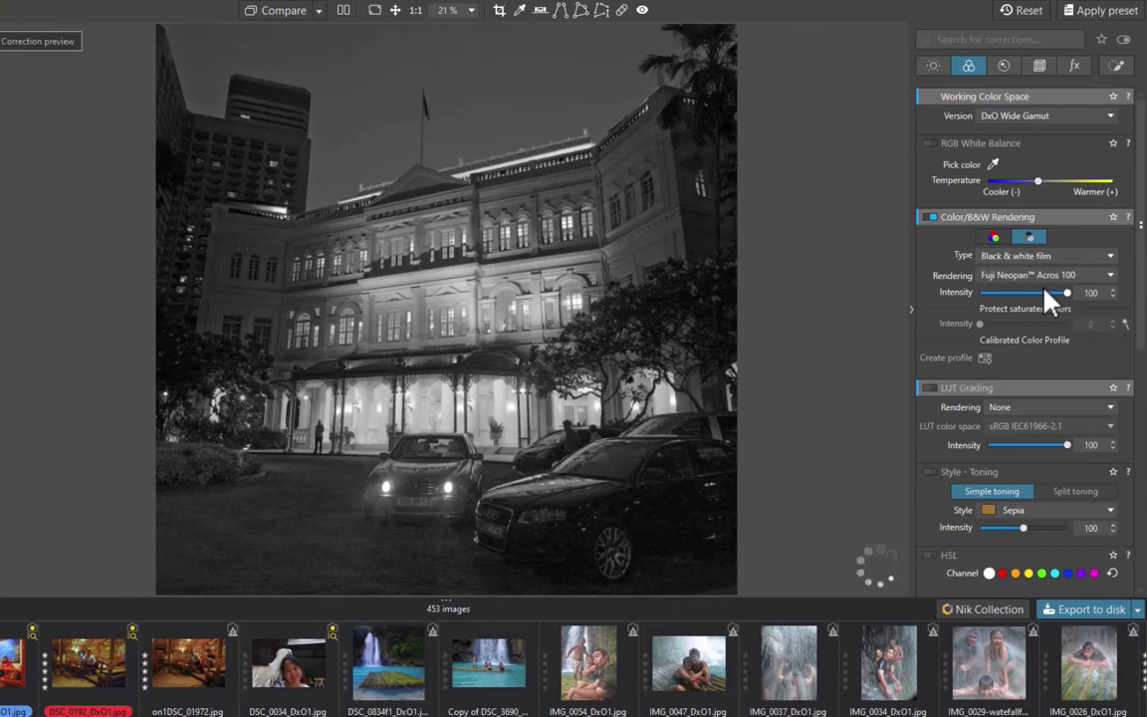
left_click(1048, 278)
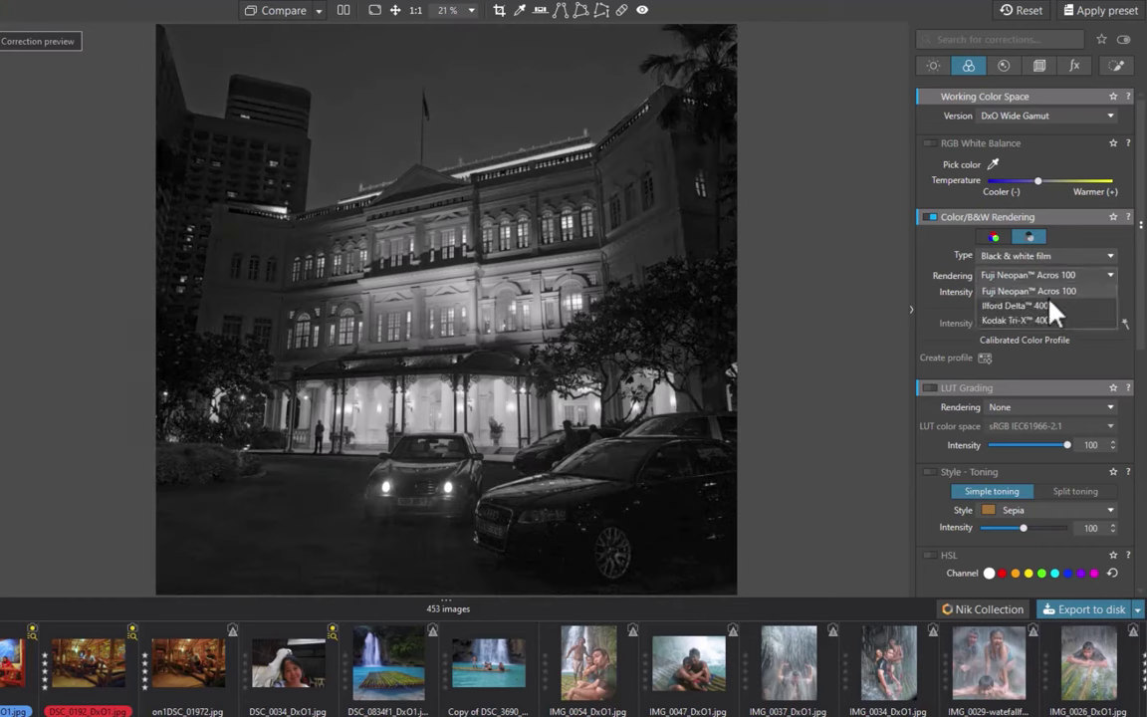
left_click(1046, 306)
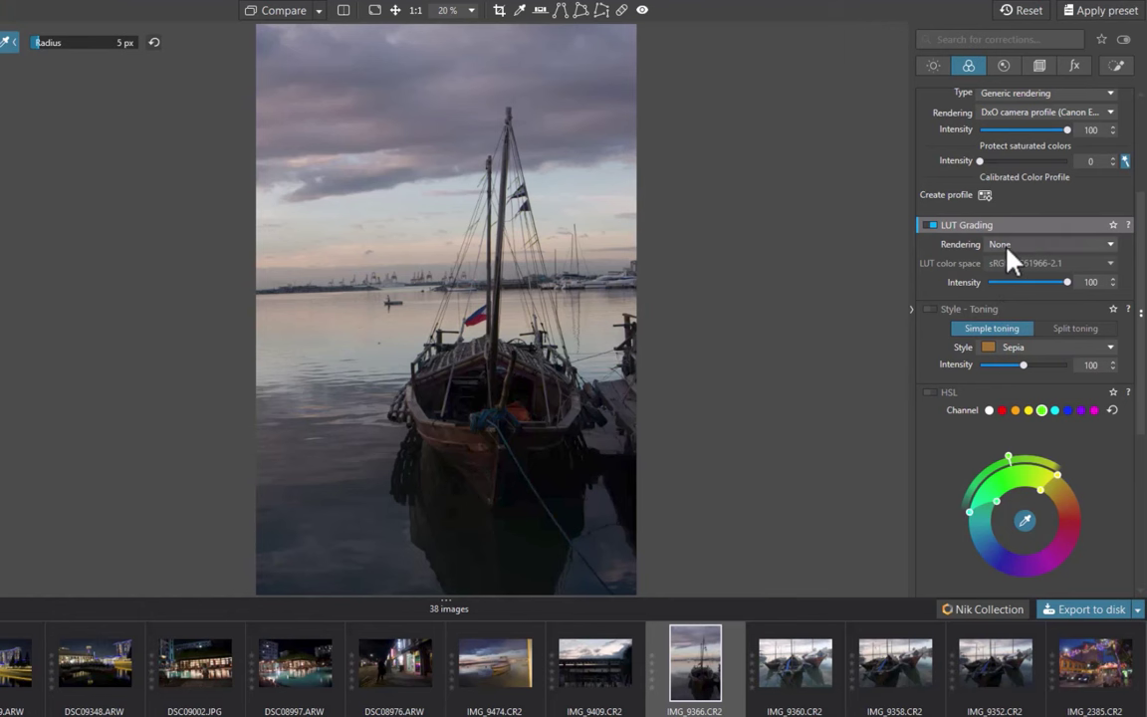
- Try the After-midnight, Bleach-bypass, Forgotten-film and Golden-beauty LUTs on the boat photo
left_click(1006, 247)
left_click(1016, 284)
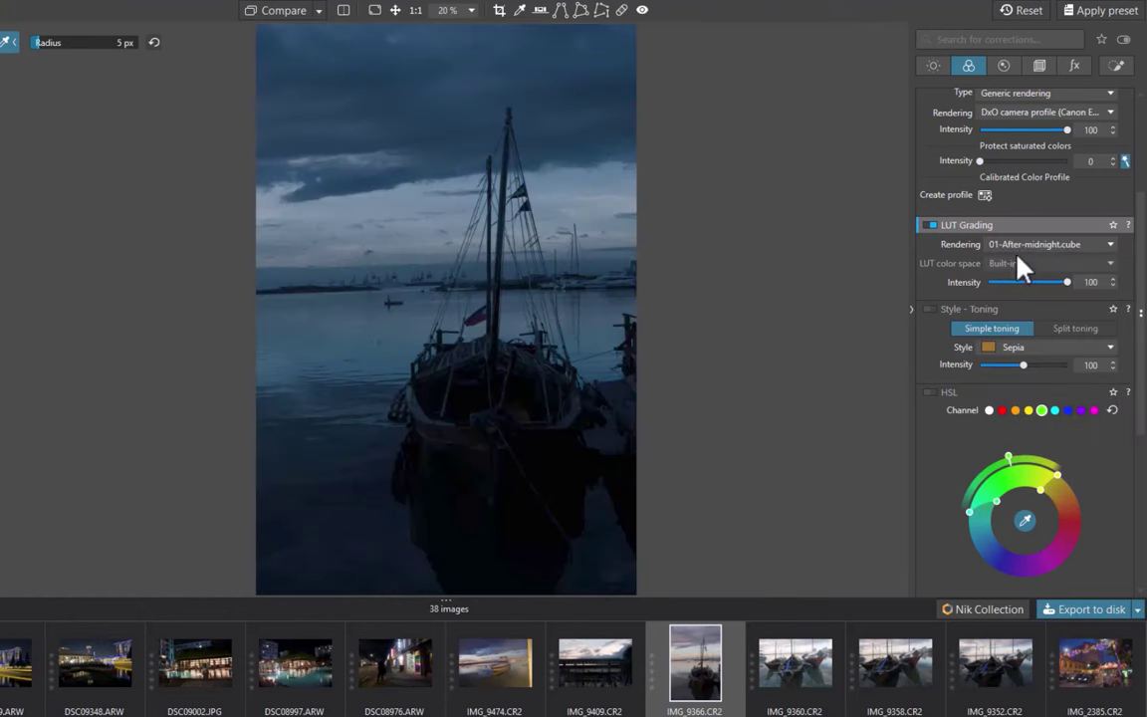
left_click(1027, 249)
left_click(1035, 277)
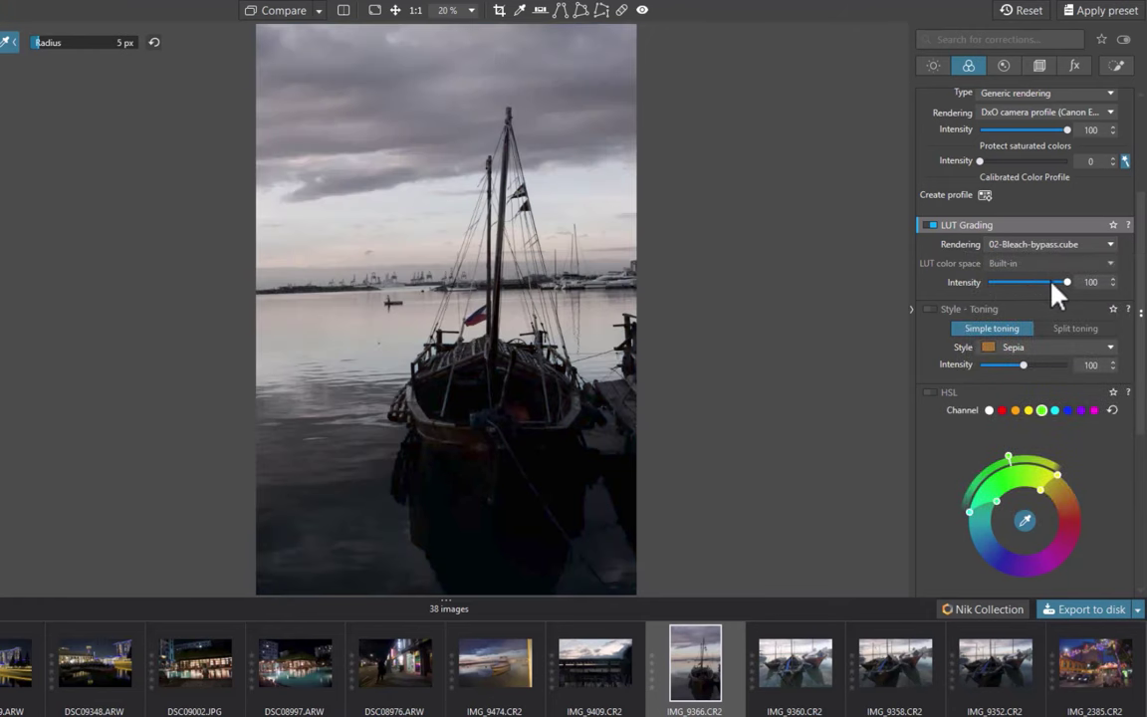
left_click(1036, 244)
left_click(1037, 291)
left_click(1036, 247)
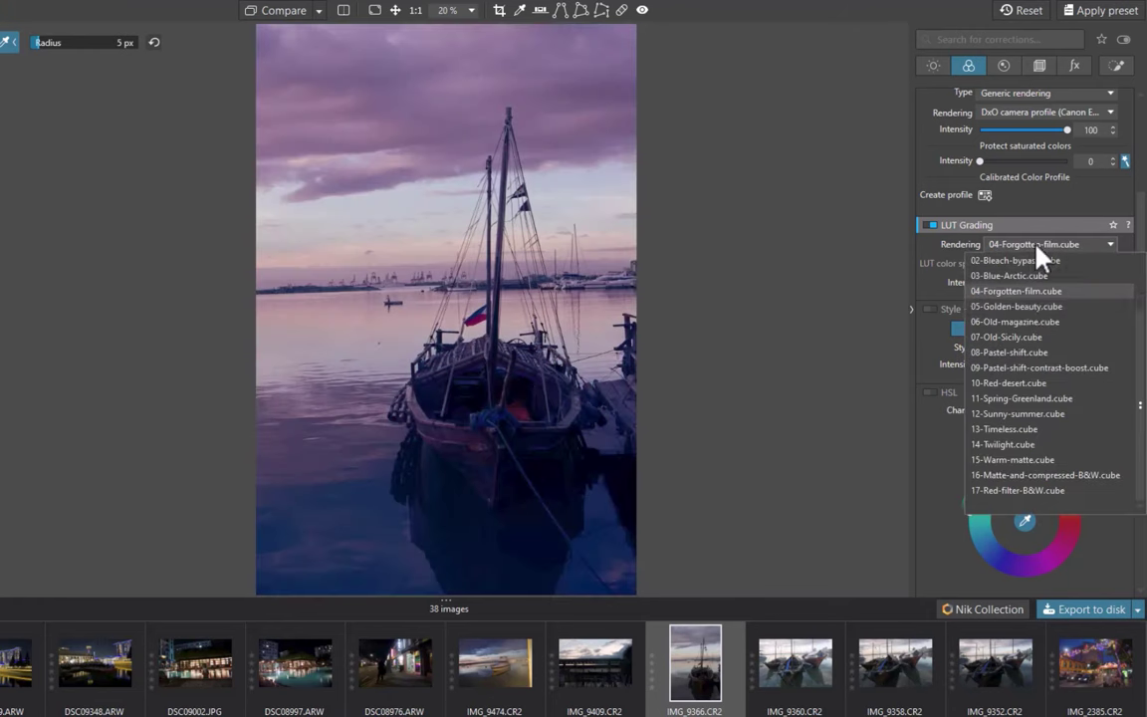
left_click(1033, 307)
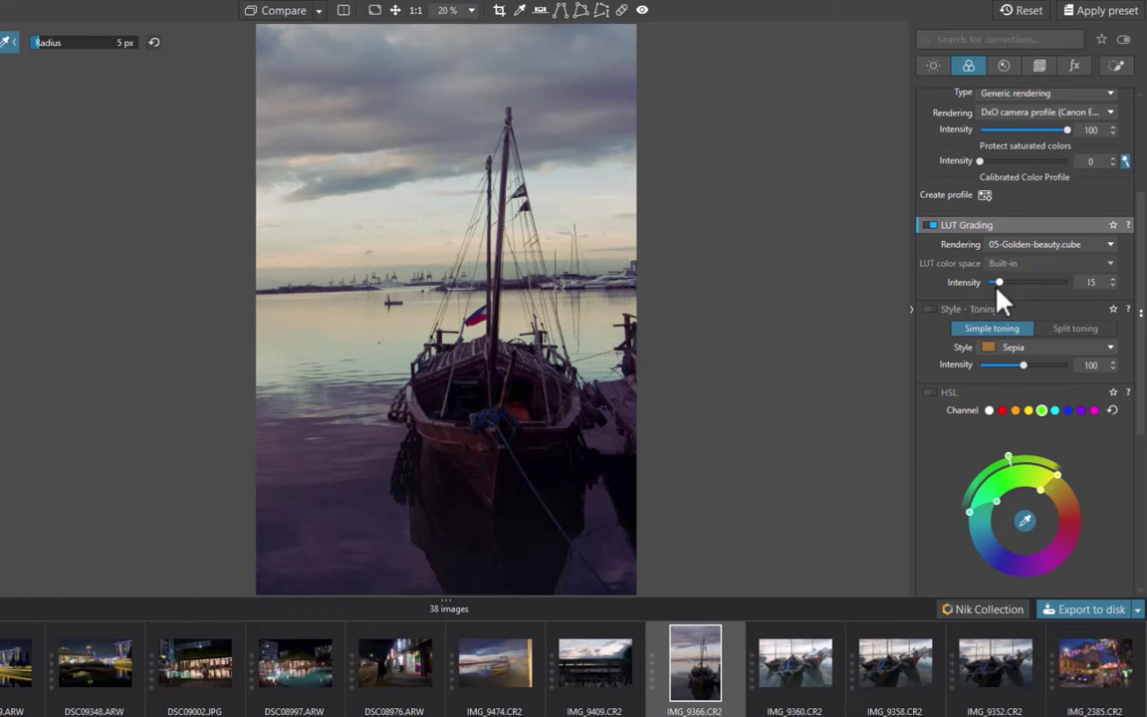
- Set LUT intensity to 65 and settle on 06-Old-magazine.cube
left_click_drag(997, 290, 1084, 300)
left_click_drag(994, 302, 1044, 317)
left_click(1036, 244)
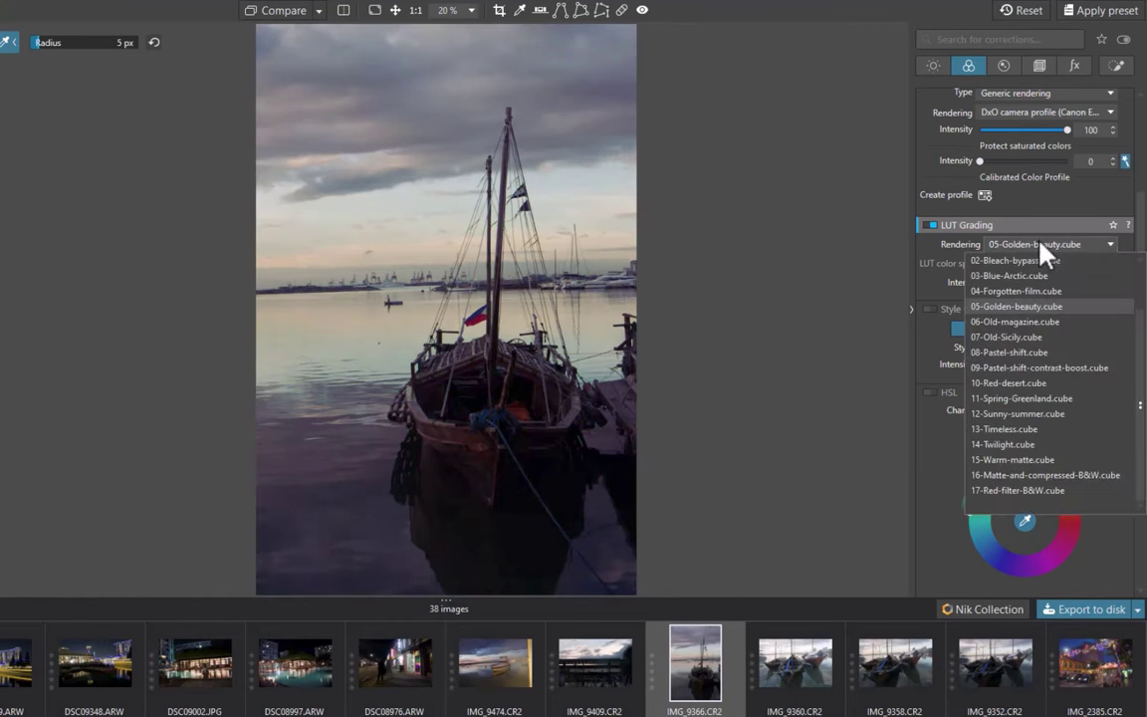
left_click(1016, 322)
left_click(1035, 246)
left_click(1032, 341)
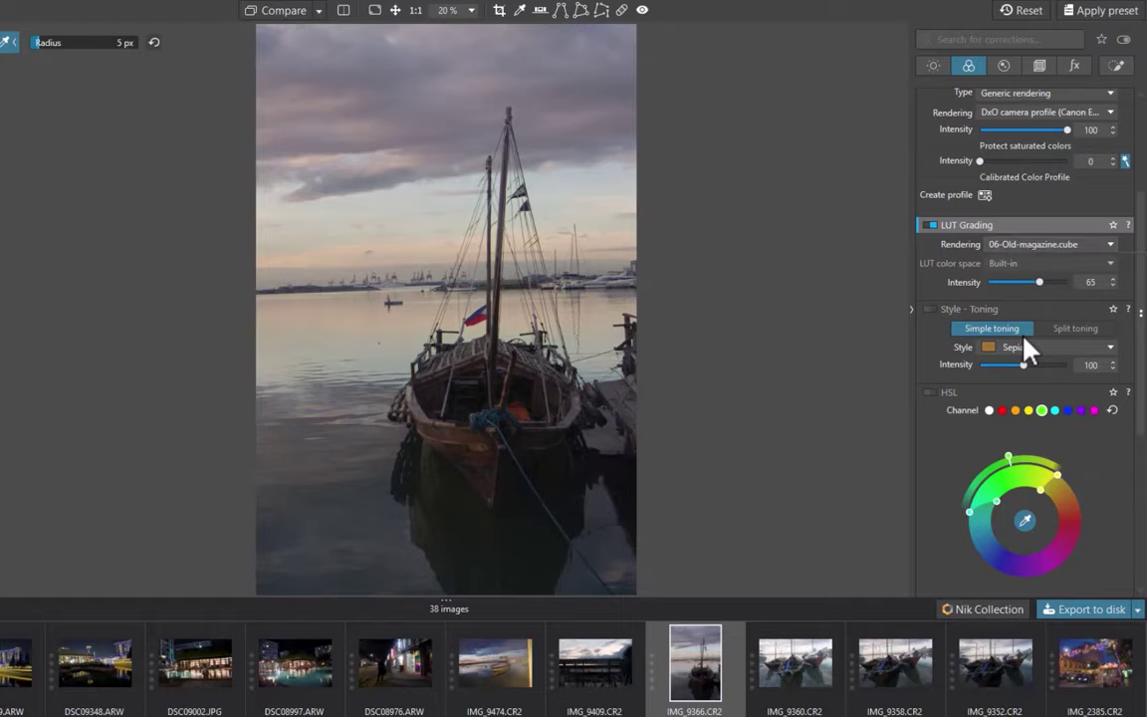